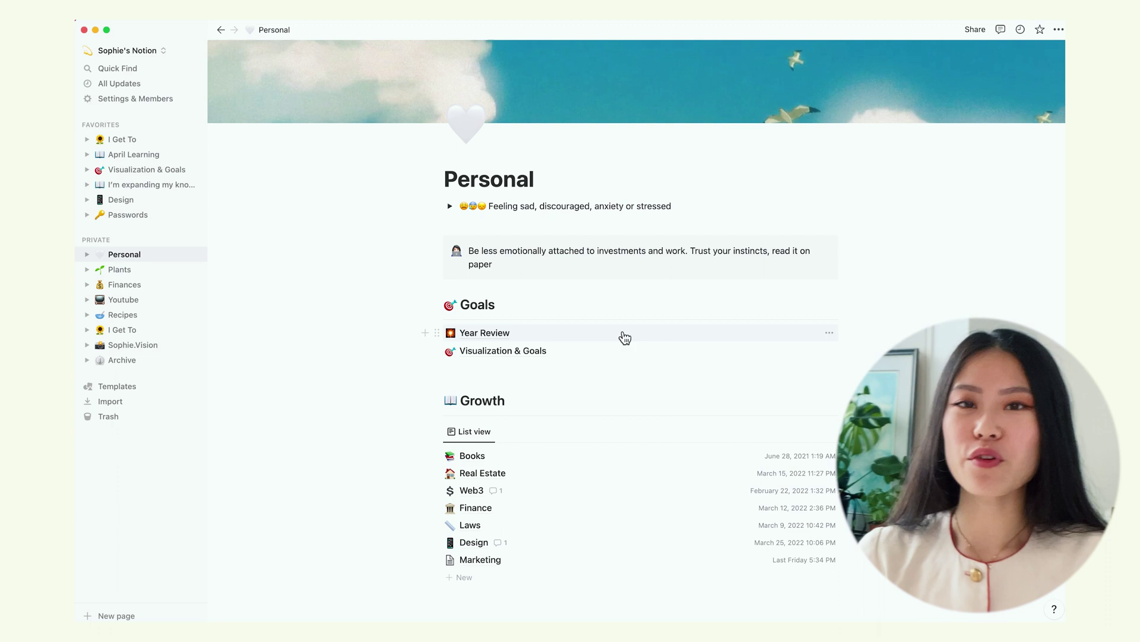
Go through the Year Review page to the Visualization & Goals page
left_click(624, 338)
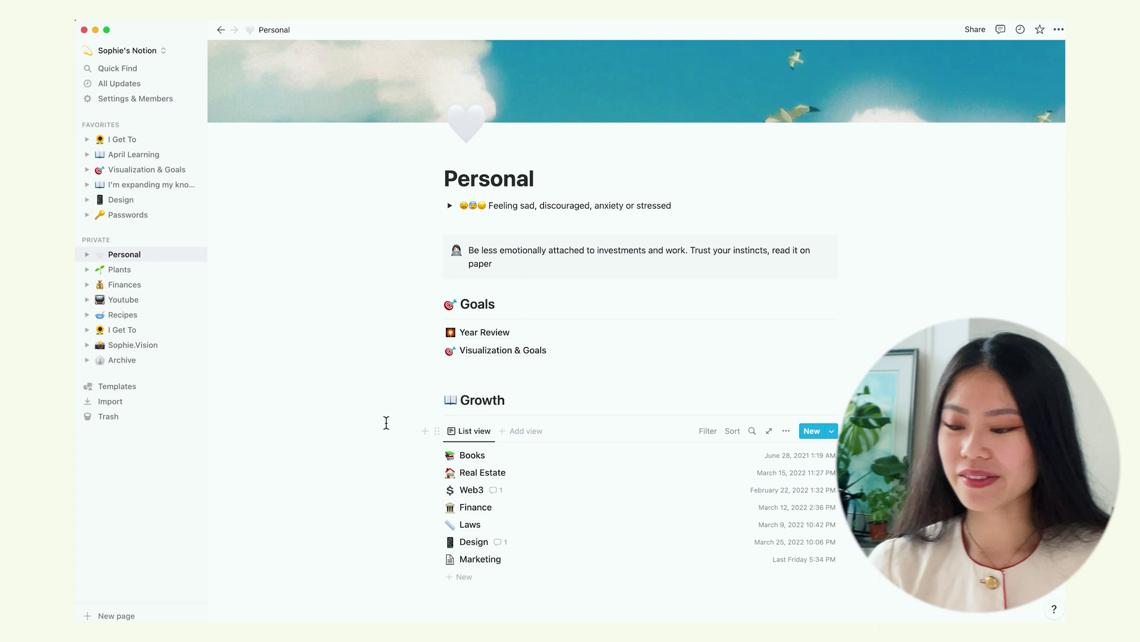
left_click(482, 352)
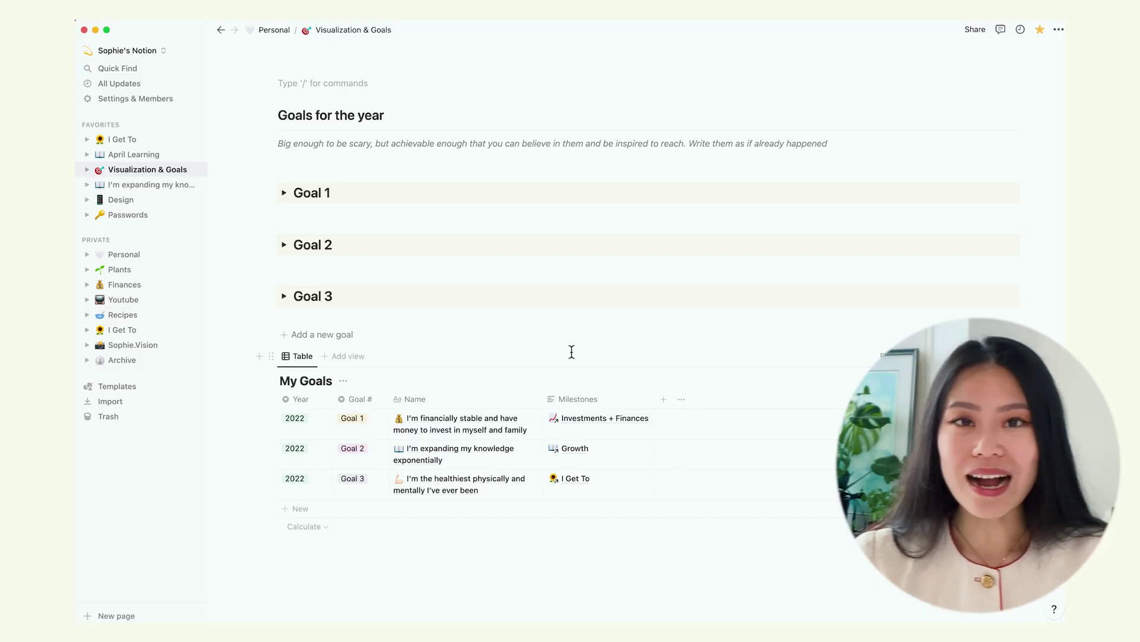
Add a Goal 4 block below Goal 3 with milestones '50 Youtube videos' and 'Monetize Youtube'
left_click(318, 335)
scroll(431, 363, "down", 3)
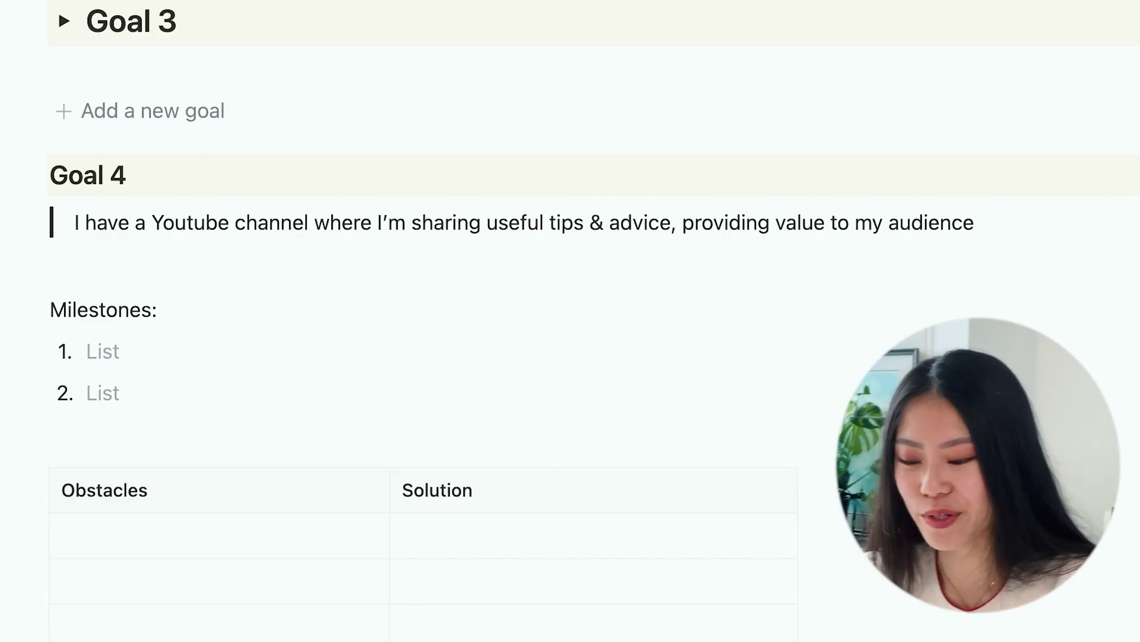
left_click(112, 356)
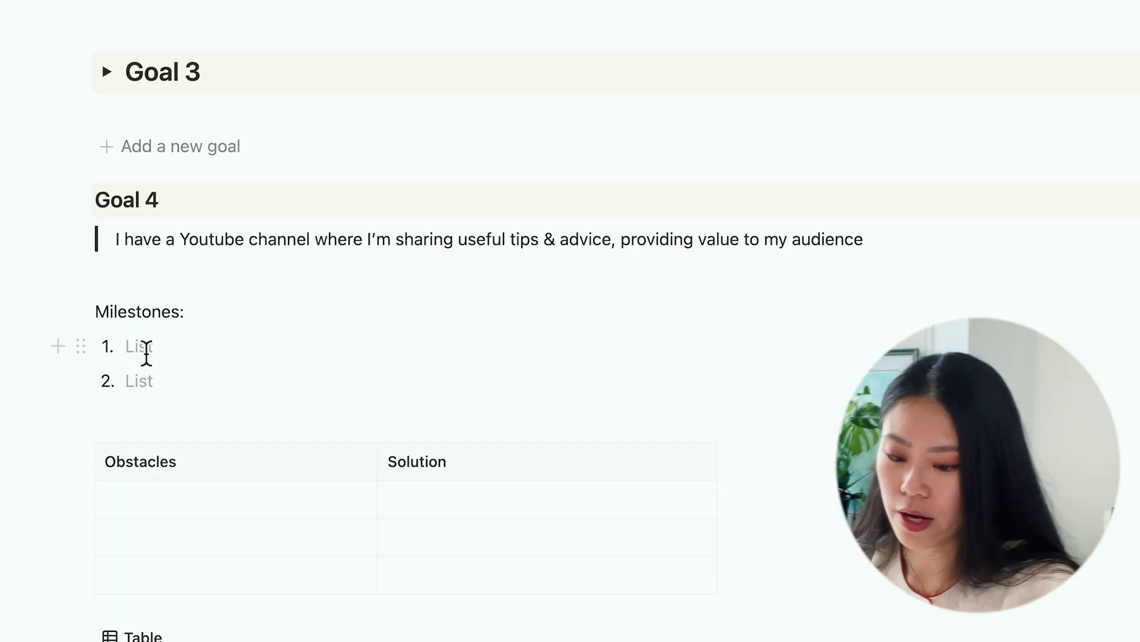
type("50 Youtube videos")
key("Return")
type("Monetize Youtube")
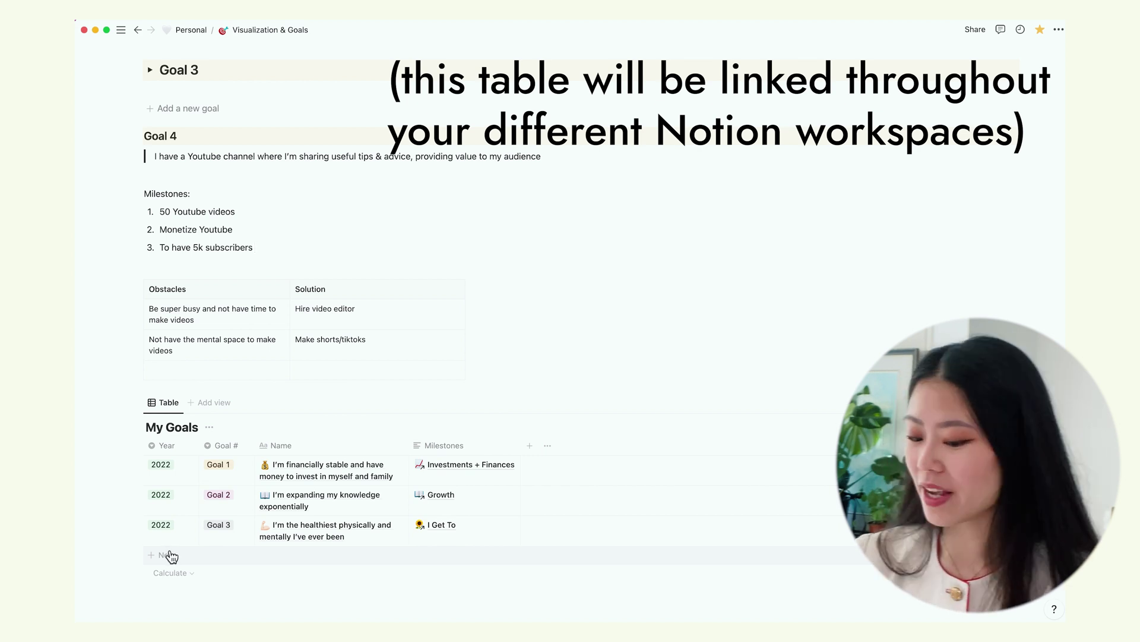
Add a My Goals row with Goal # 'Goal 4' and the Youtube page linked as its milestone
left_click(169, 555)
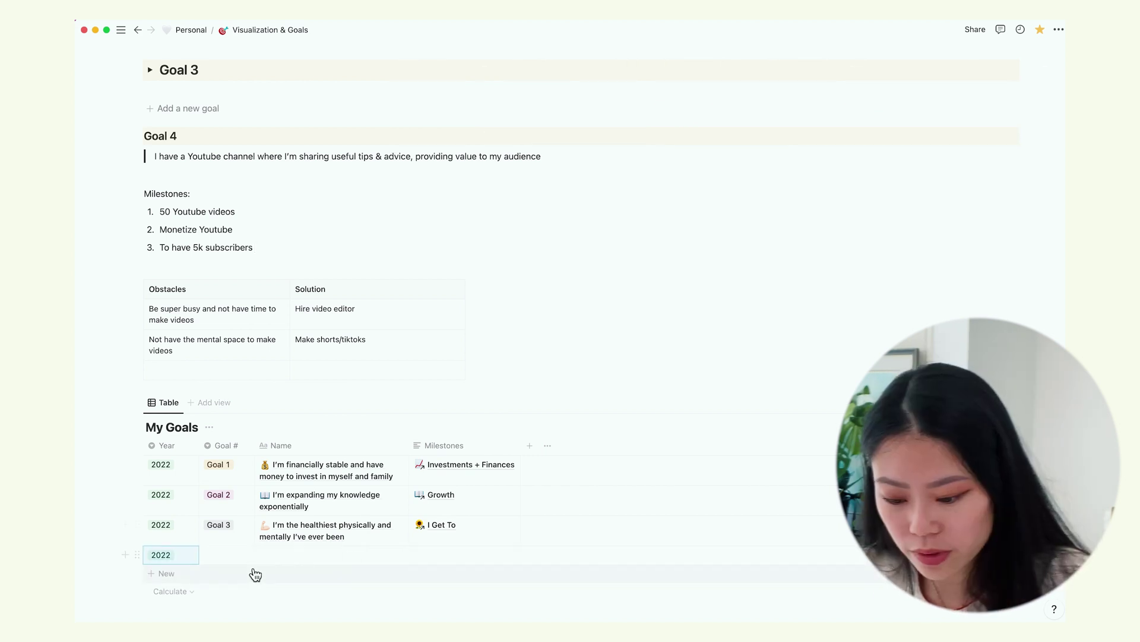
left_click(235, 554)
type("Goal 4")
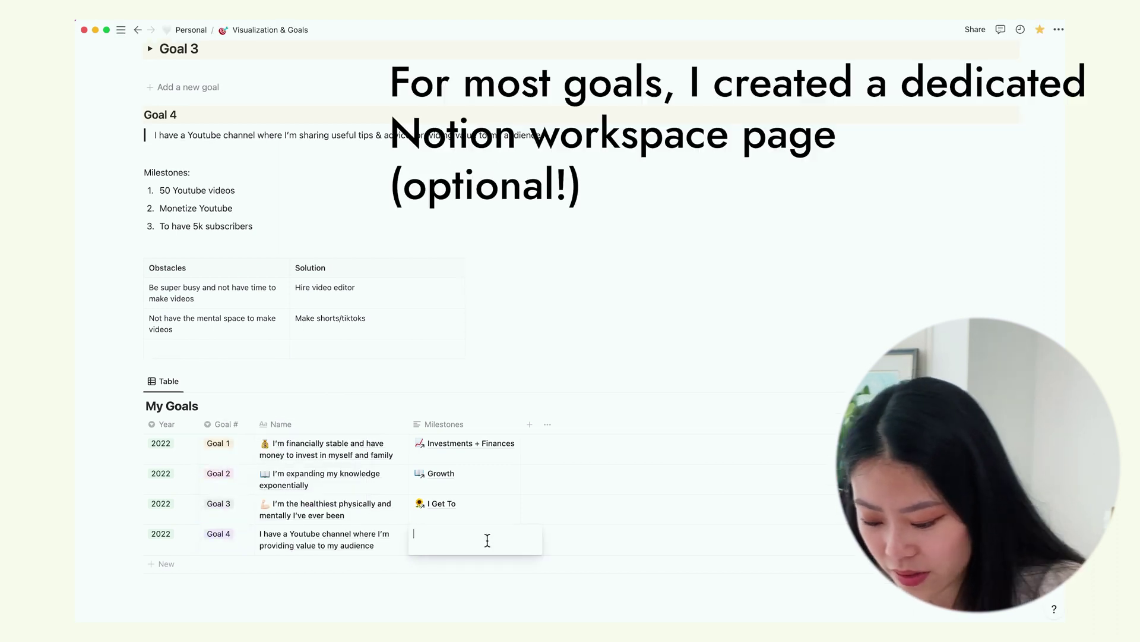
type("@y")
type("outub")
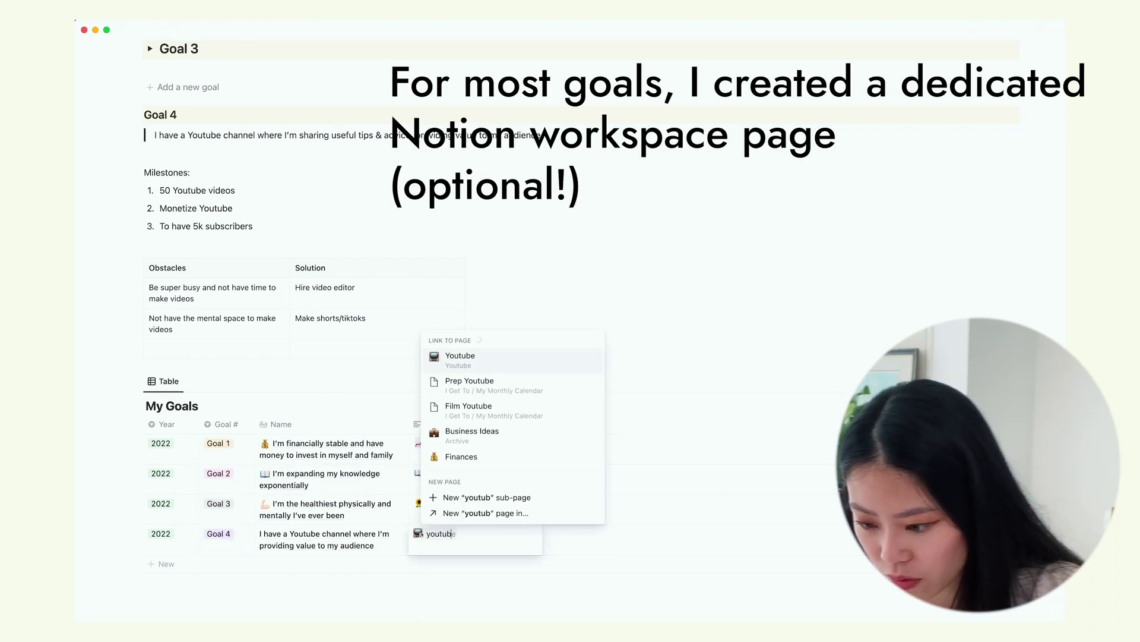
key("Return")
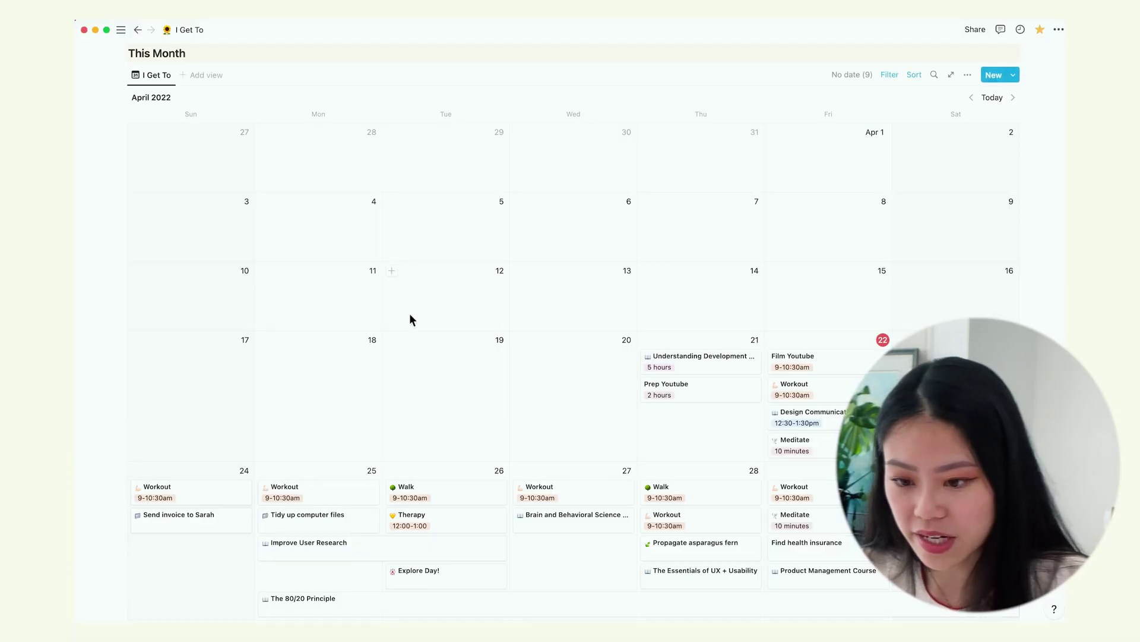
Tick Done? on the Film Youtube task dated April 22 in the This Month calendar
scroll(410, 314, "up", 1)
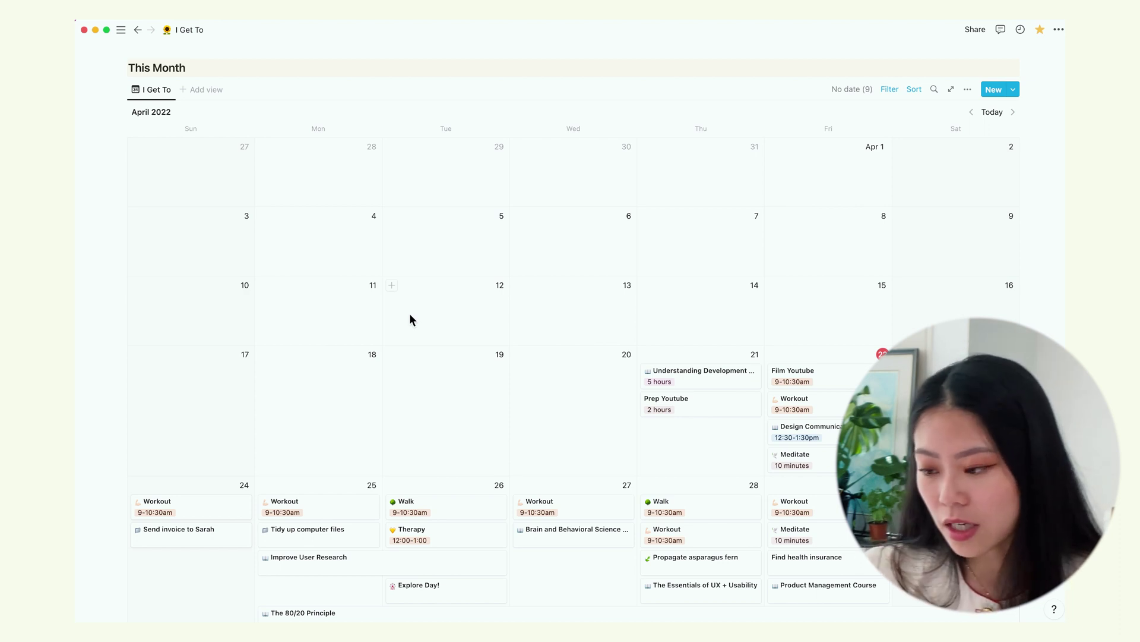
scroll(263, 294, "down", 3)
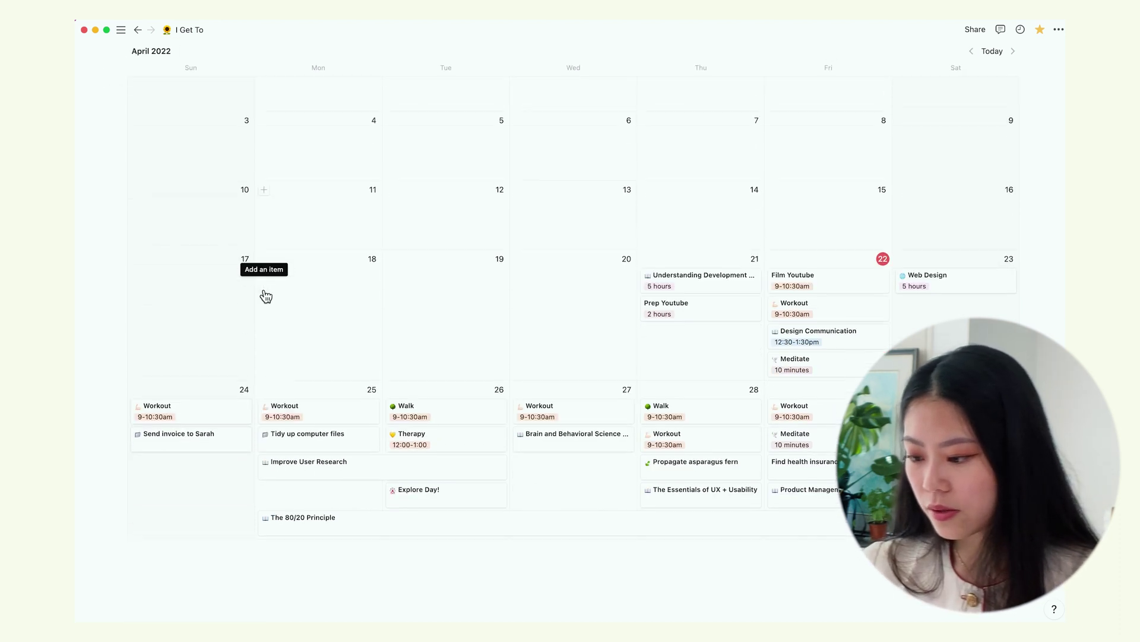
scroll(266, 295, "down", 1)
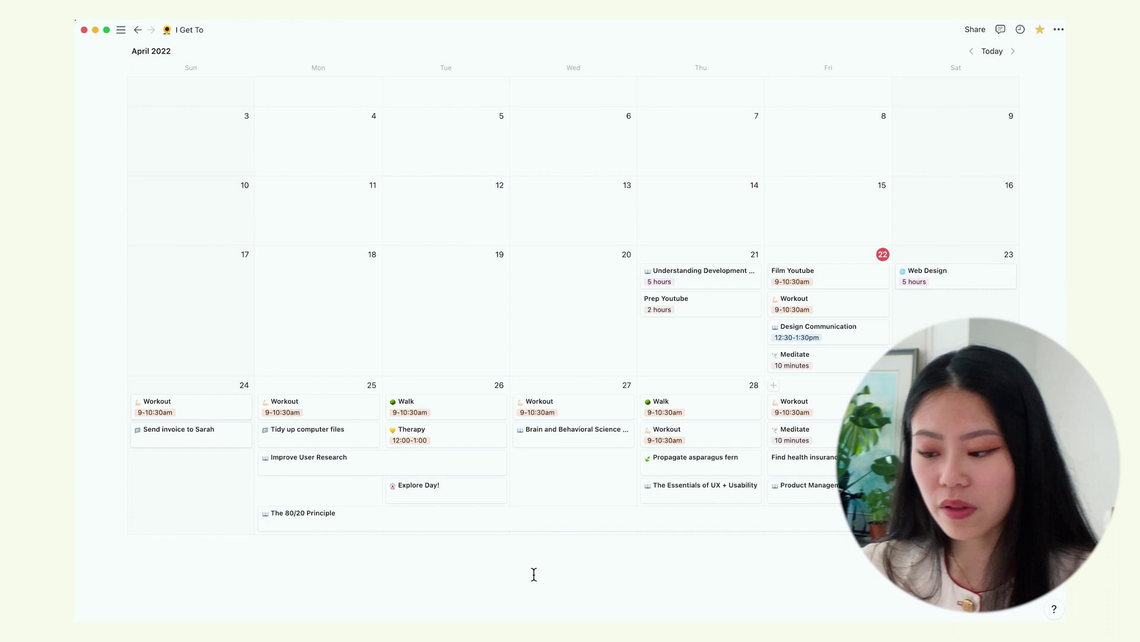
scroll(532, 329, "up", 1)
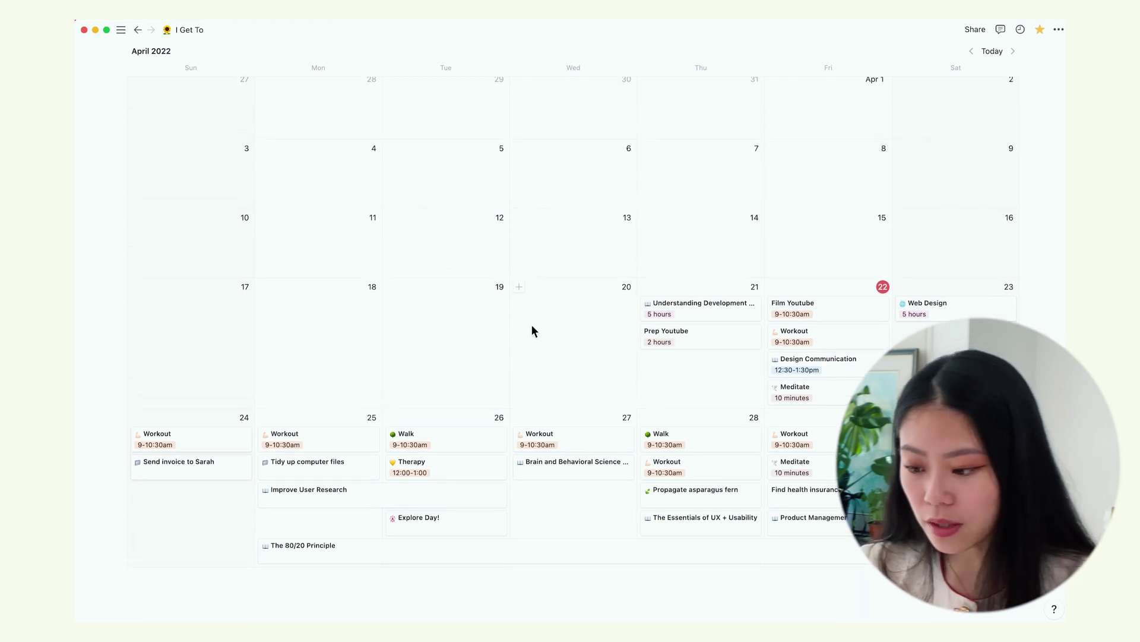
left_click(866, 317)
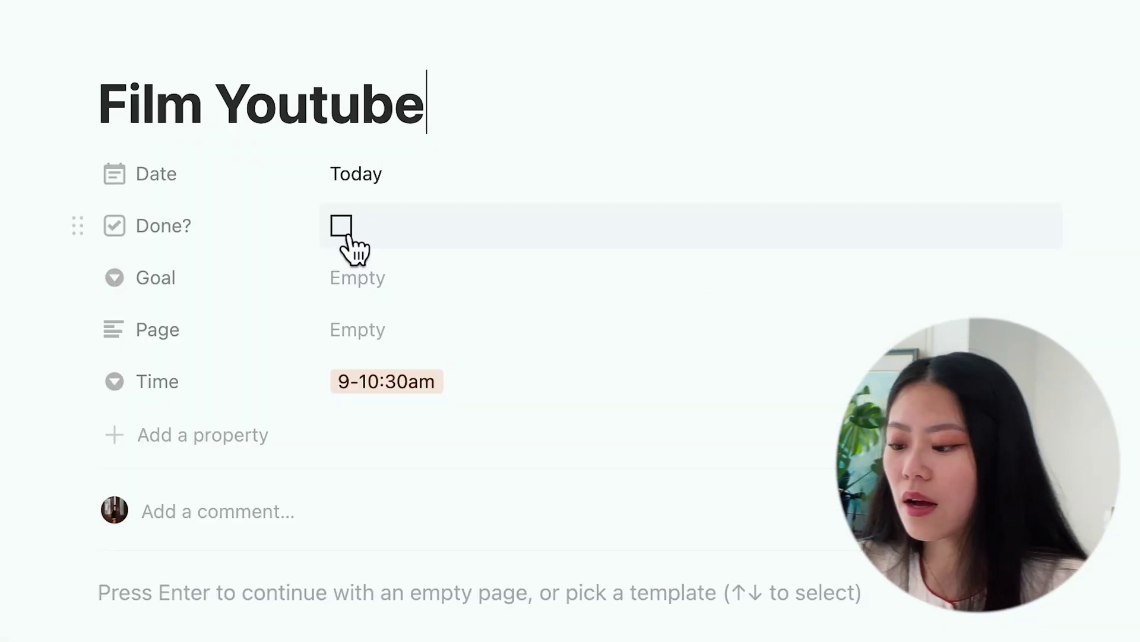
left_click(341, 225)
key("Escape")
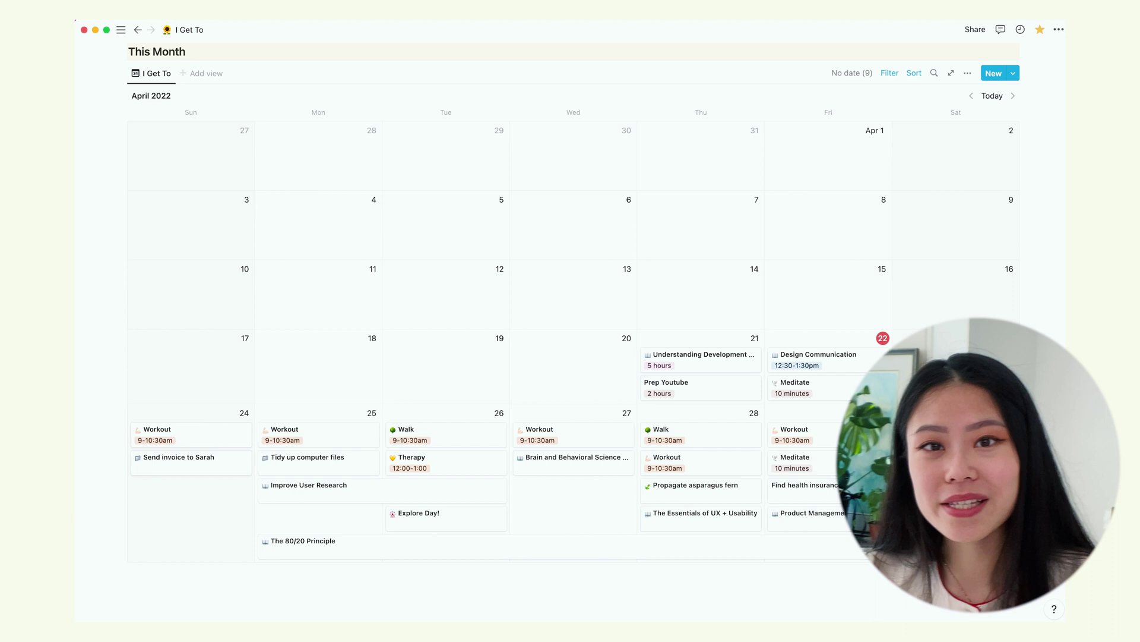
Reorder the My Goals gallery cards so the Goal 4 Youtube card comes last
scroll(434, 487, "up", 1)
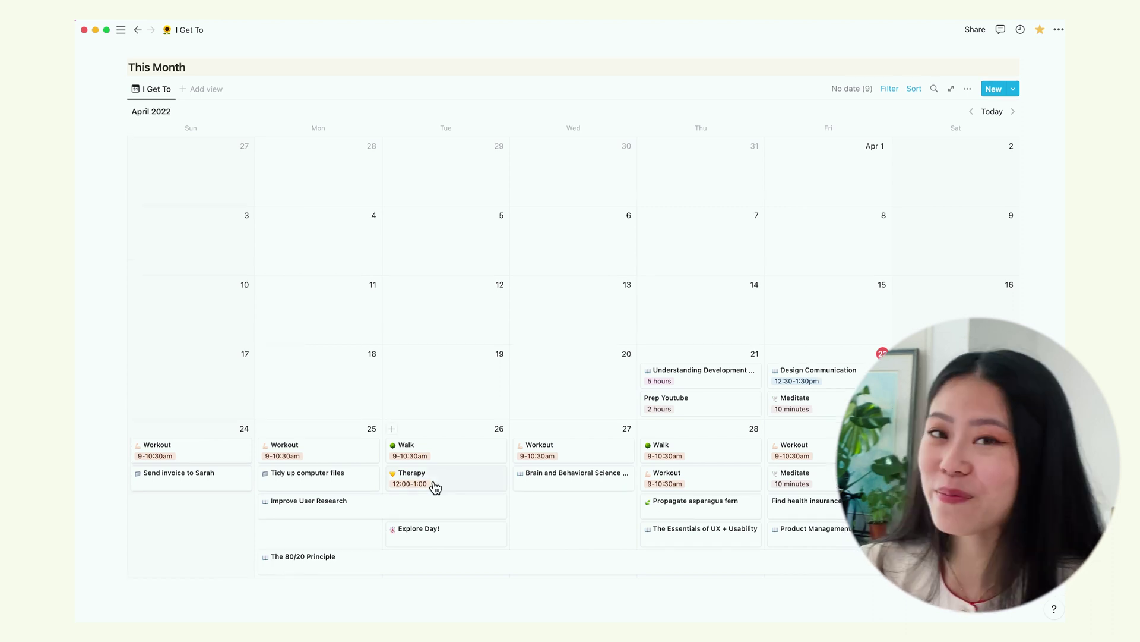
scroll(458, 356, "up", 10)
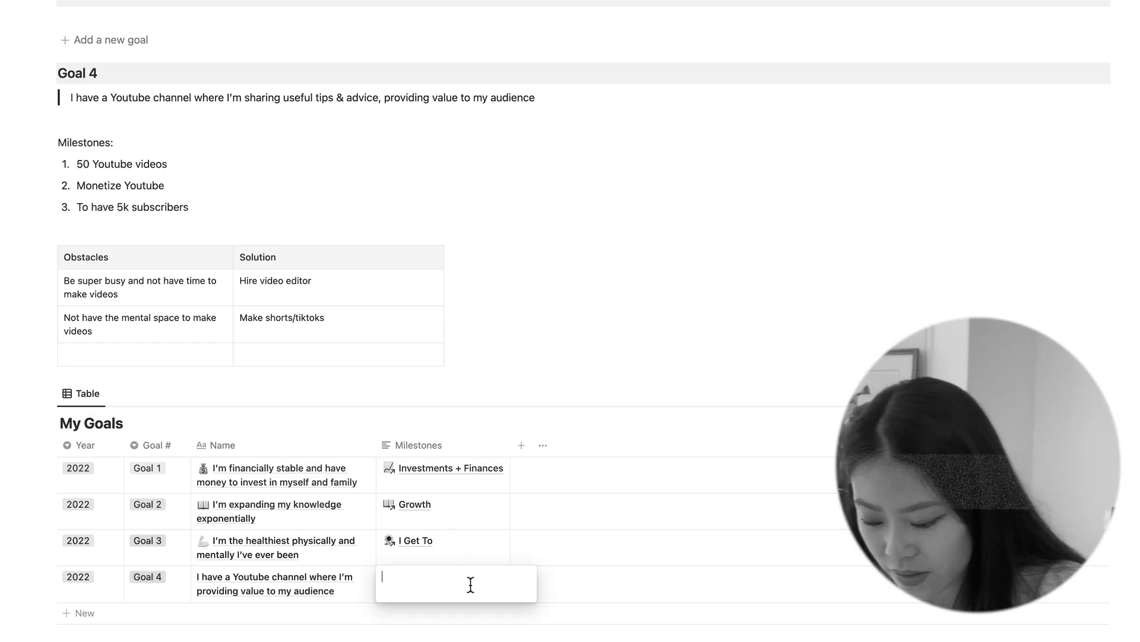
type("@y")
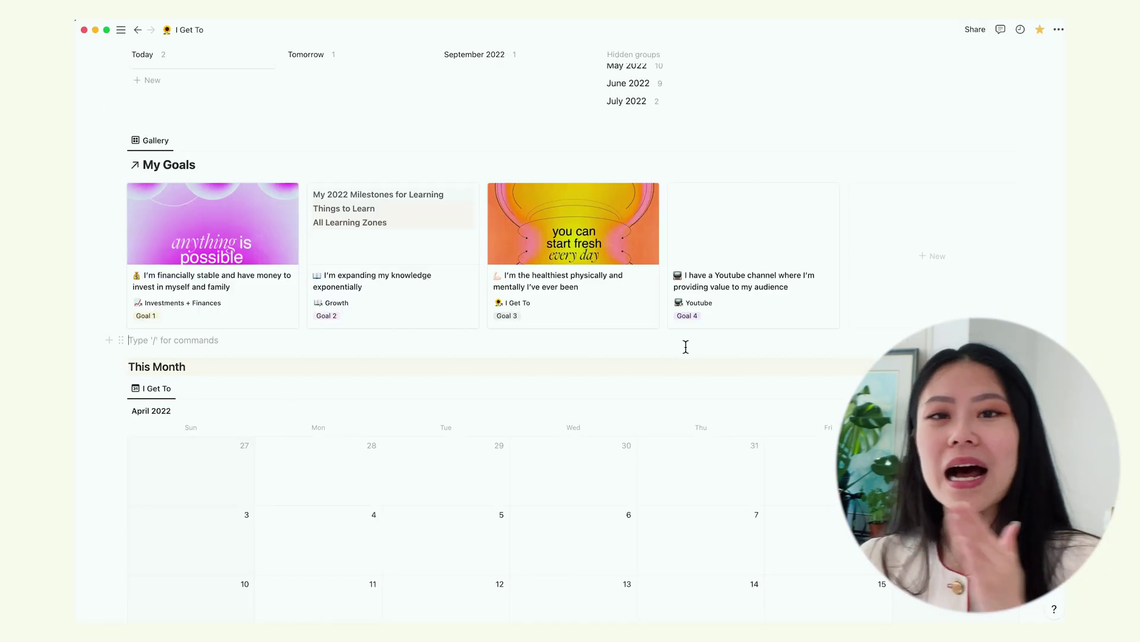
scroll(686, 347, "up", 3)
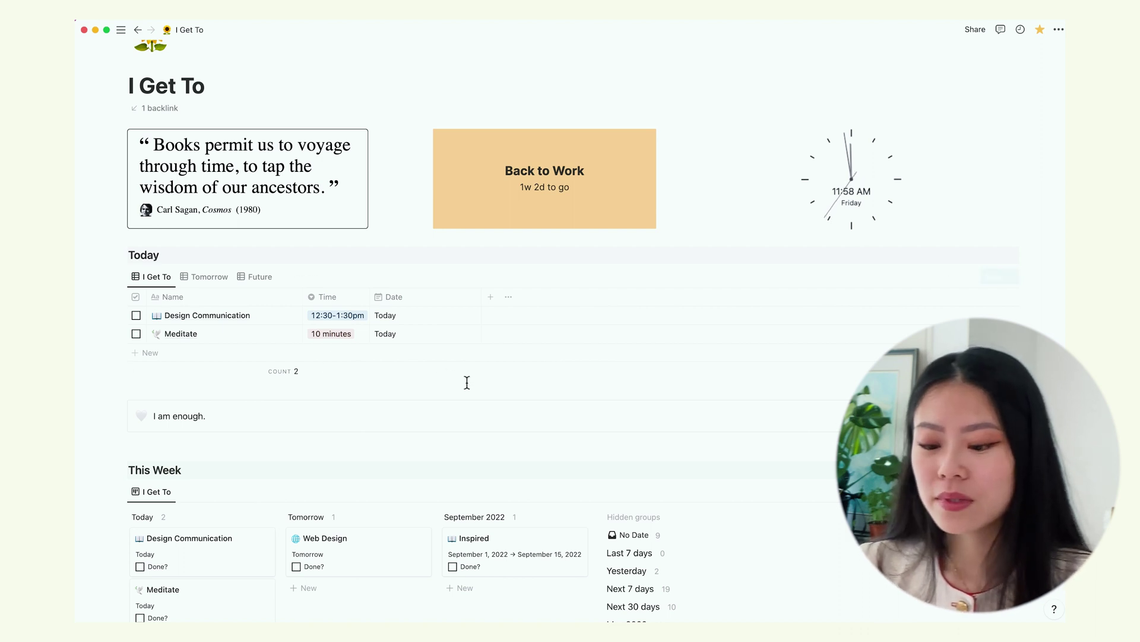
left_click(230, 283)
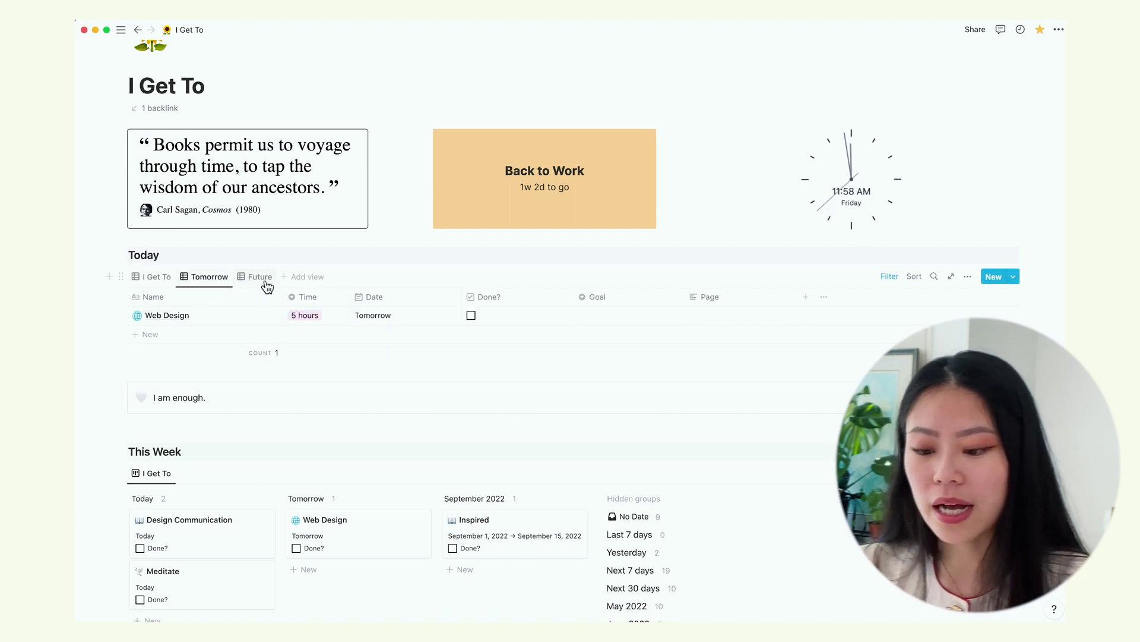
left_click(264, 278)
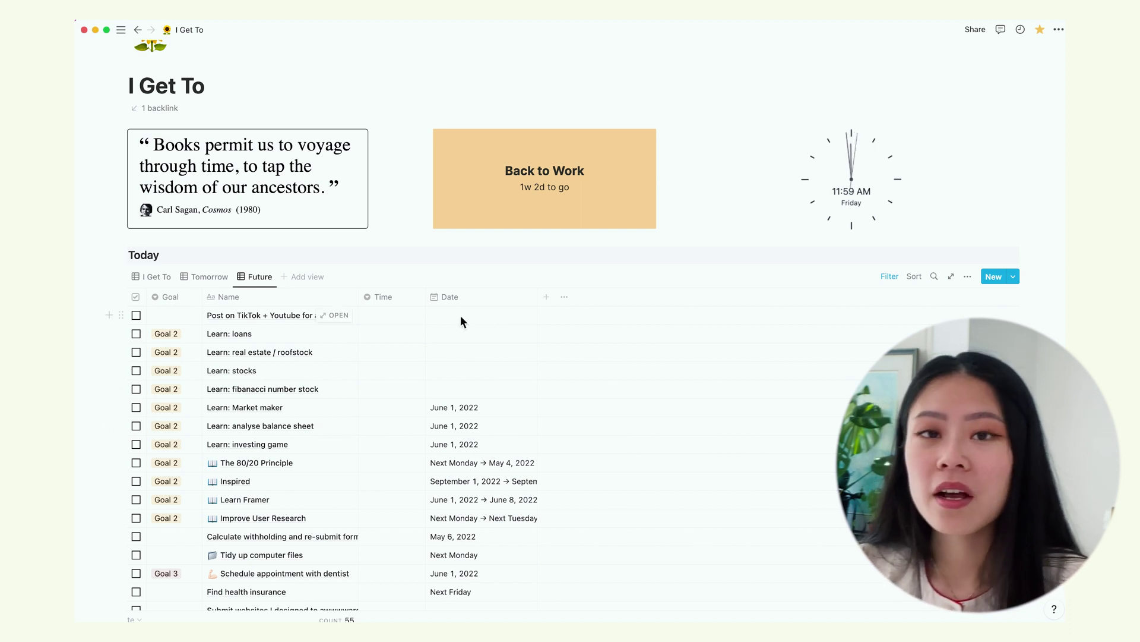
left_click(157, 276)
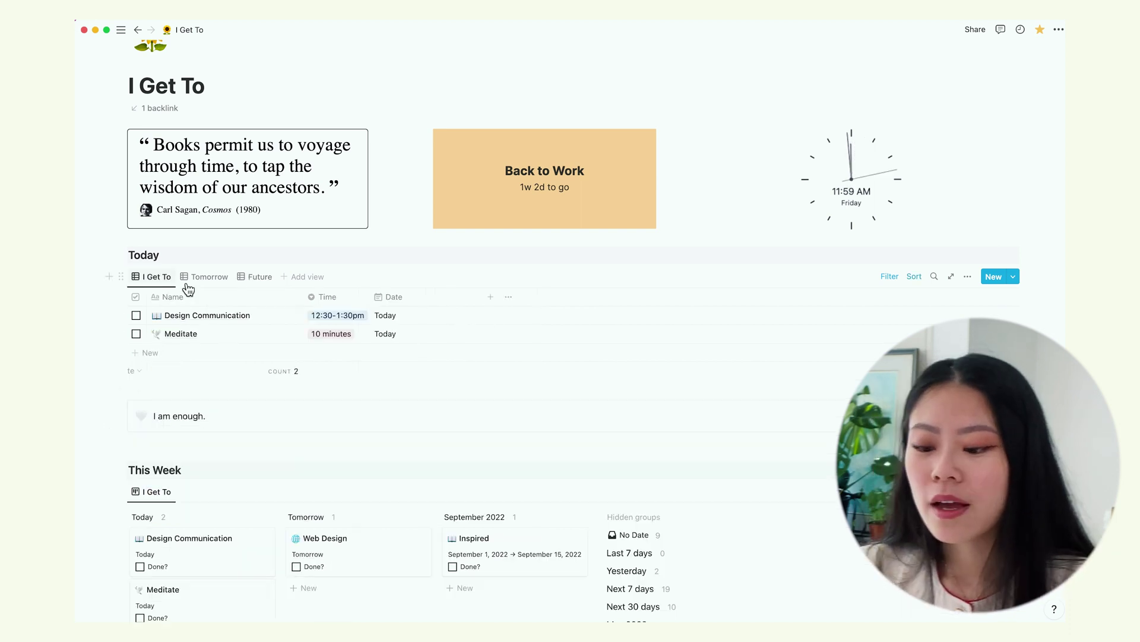
left_click(343, 315)
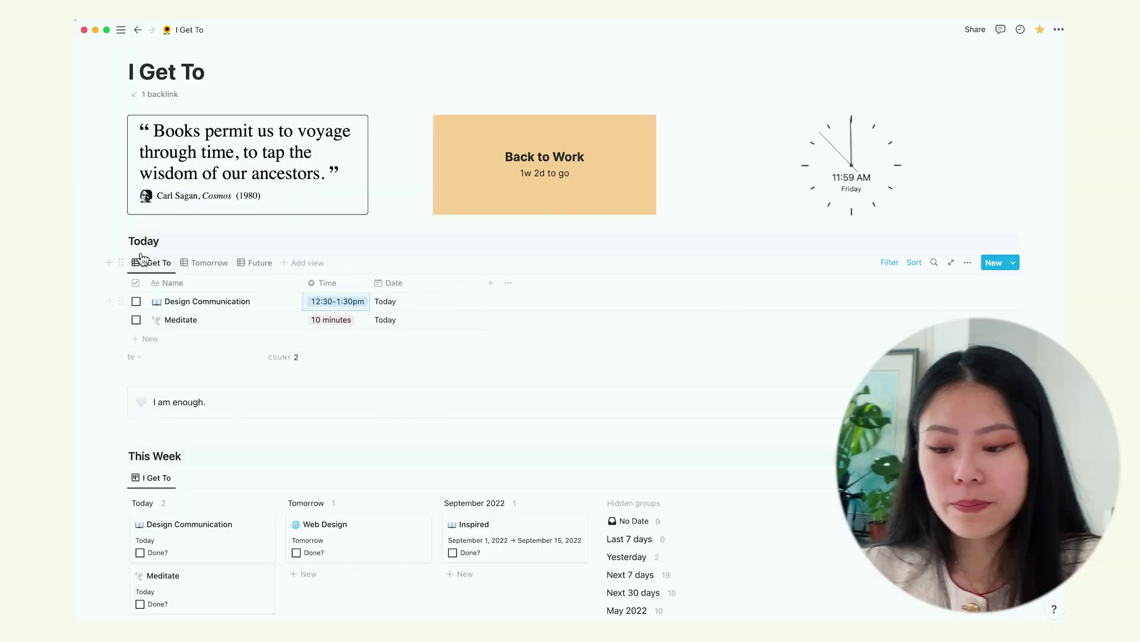
Reveal the This Month calendar's filter settings and its sort by Time
scroll(166, 269, "down", 15)
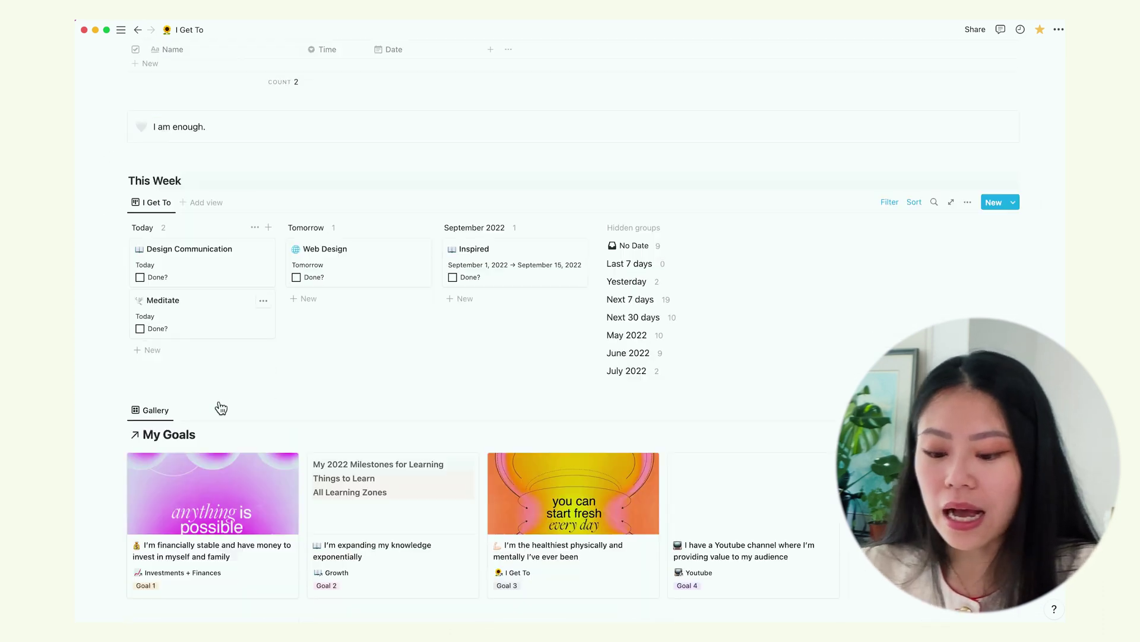
scroll(221, 408, "up", 3)
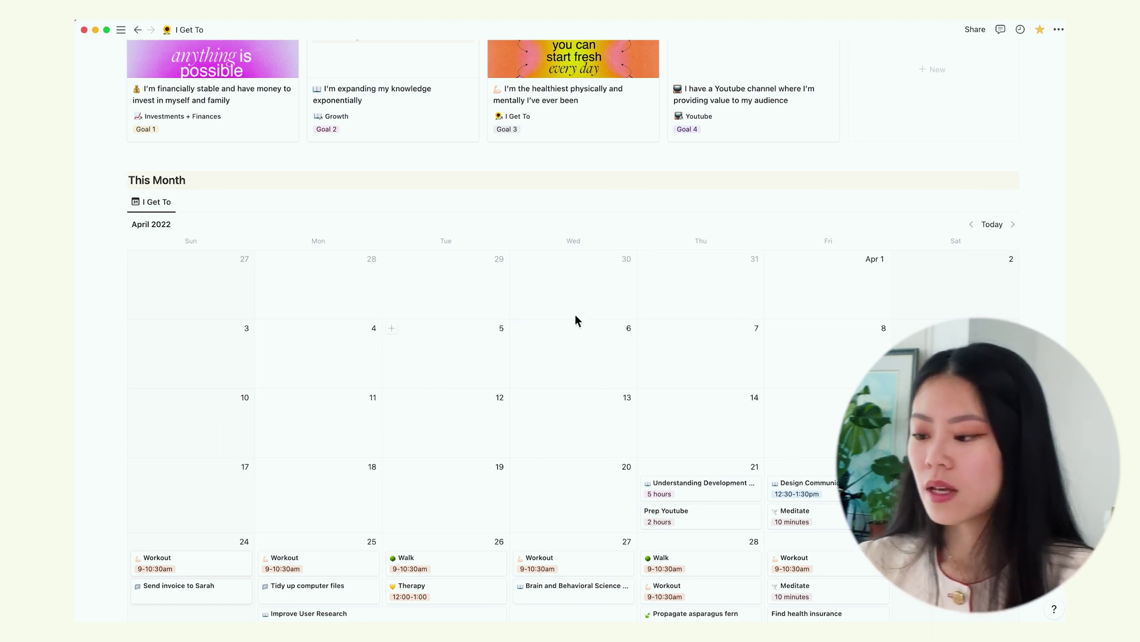
left_click(890, 202)
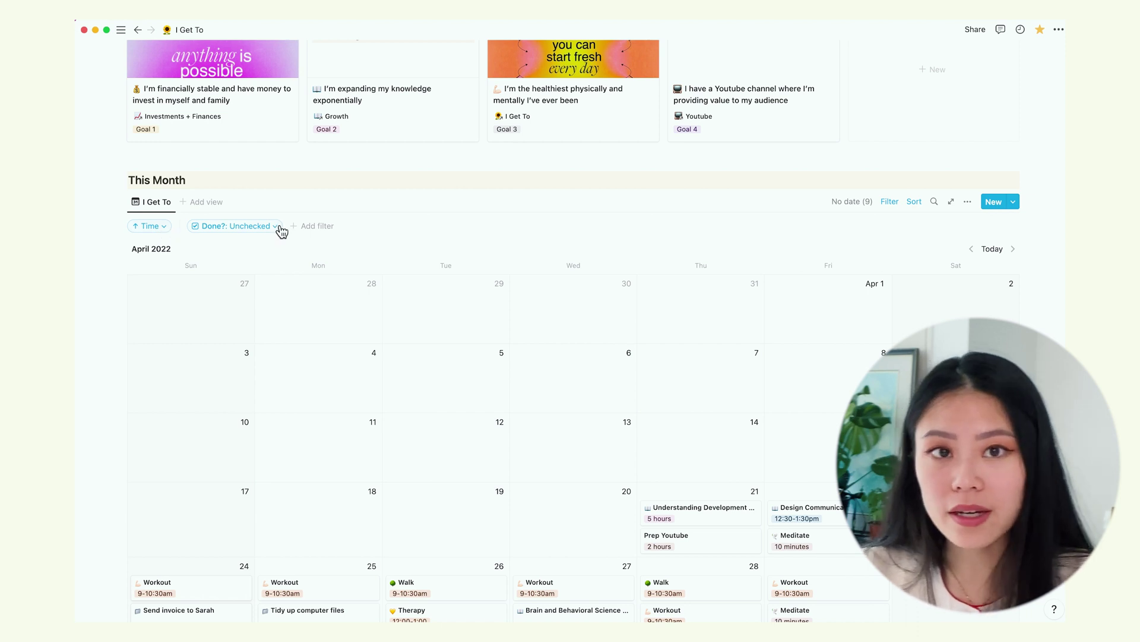
left_click(914, 202)
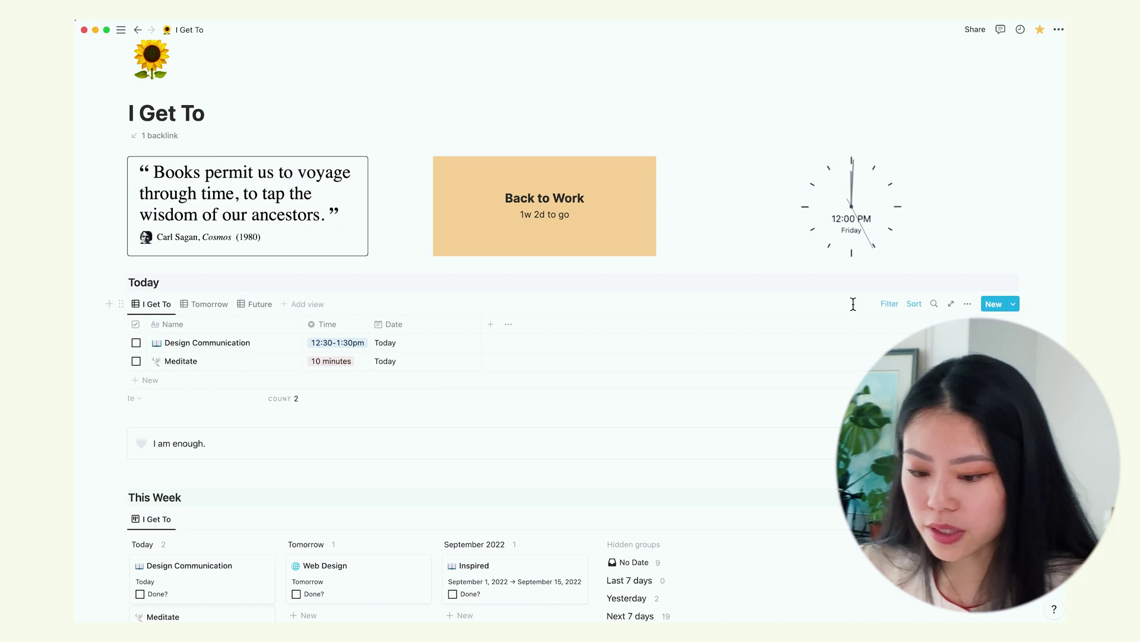
Switch the Today table to the Tomorrow view and inspect its Date filter
left_click(205, 303)
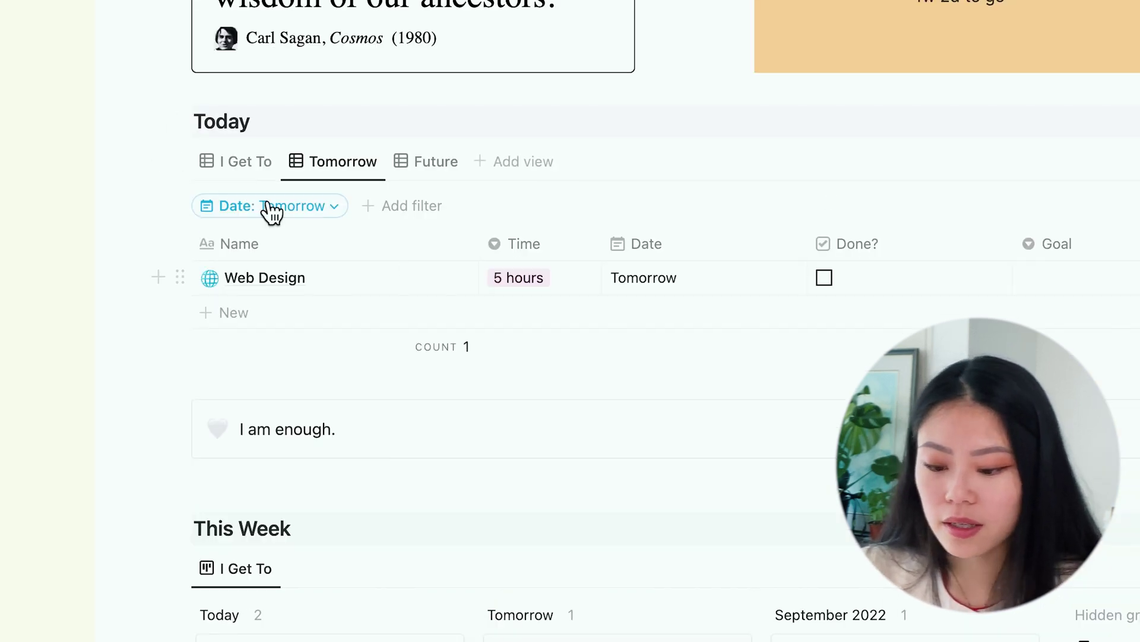
left_click(315, 215)
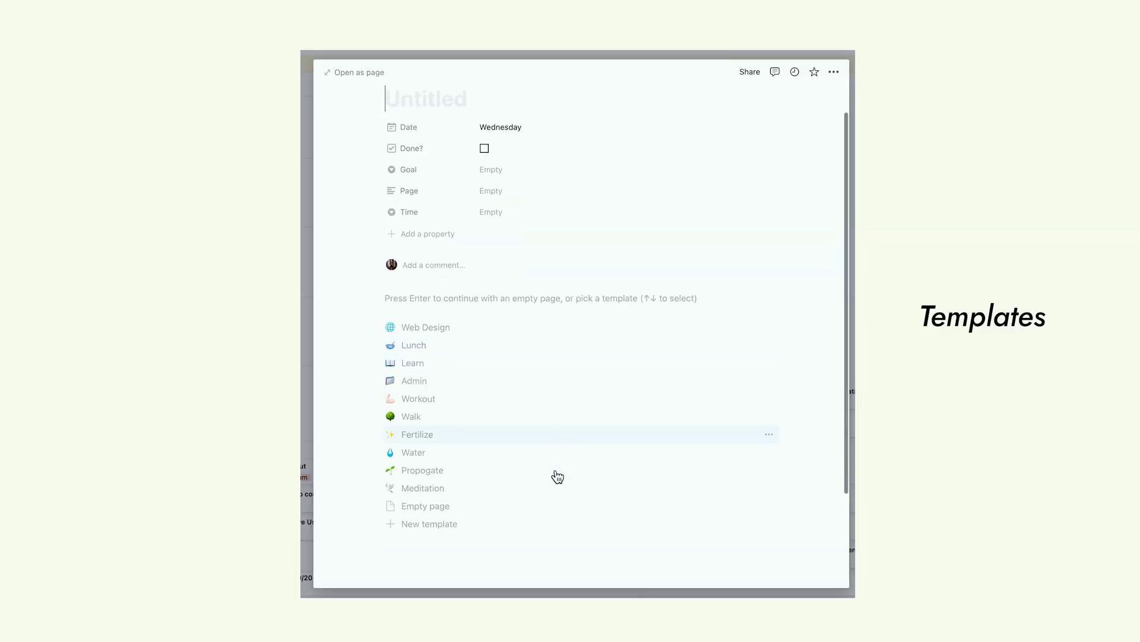
scroll(557, 477, "down", 1)
scroll(555, 475, "up", 1)
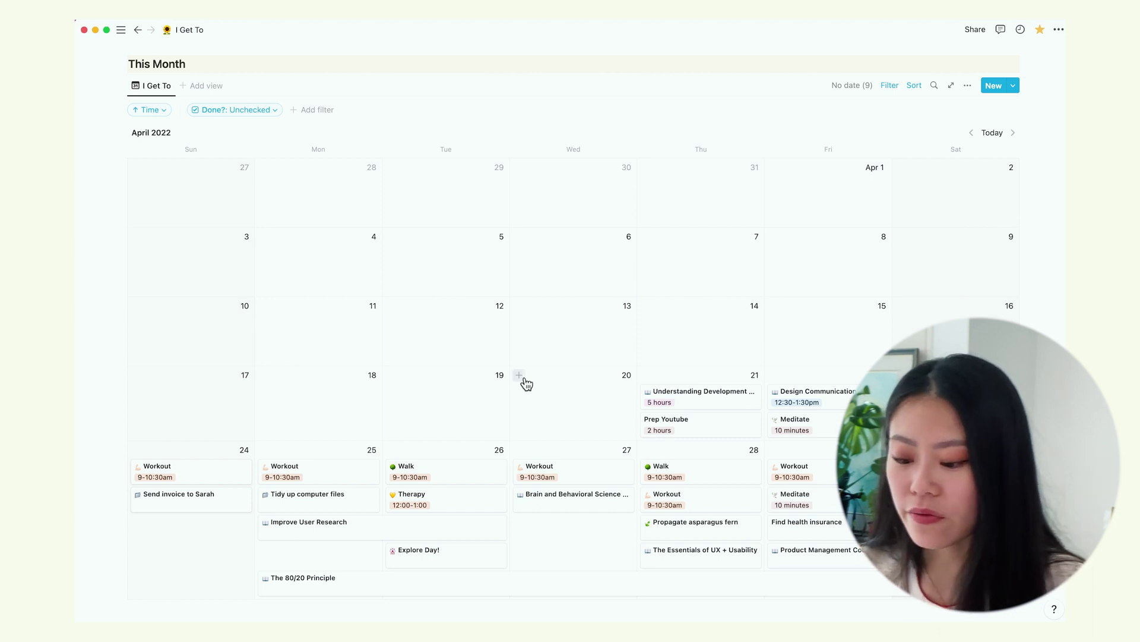
Start a new calendar entry on Wednesday, April 20, then dismiss it
left_click(525, 381)
scroll(550, 477, "down", 1)
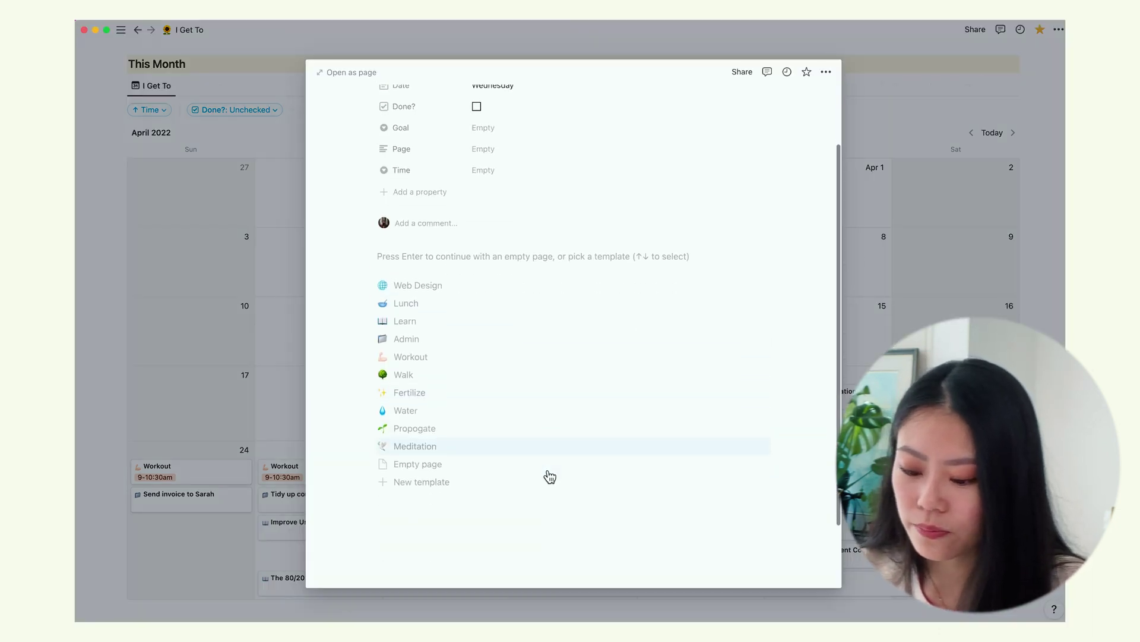
scroll(545, 474, "up", 2)
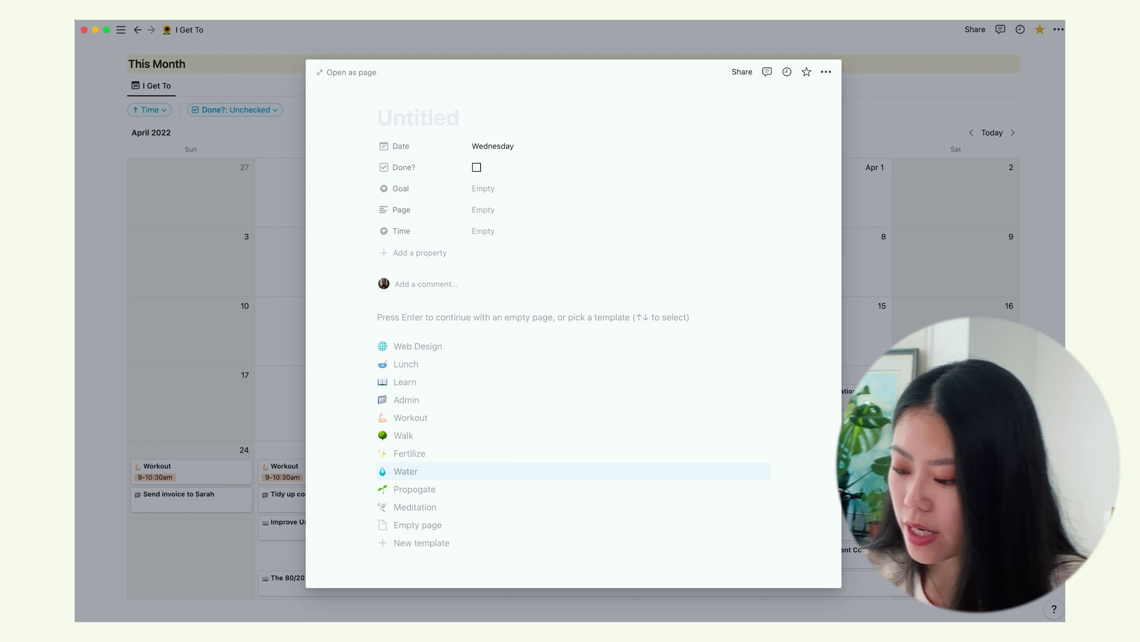
key("Escape")
Create a Film Youtube entry template with its Goal set to a new Goal 4 option
left_click(777, 376)
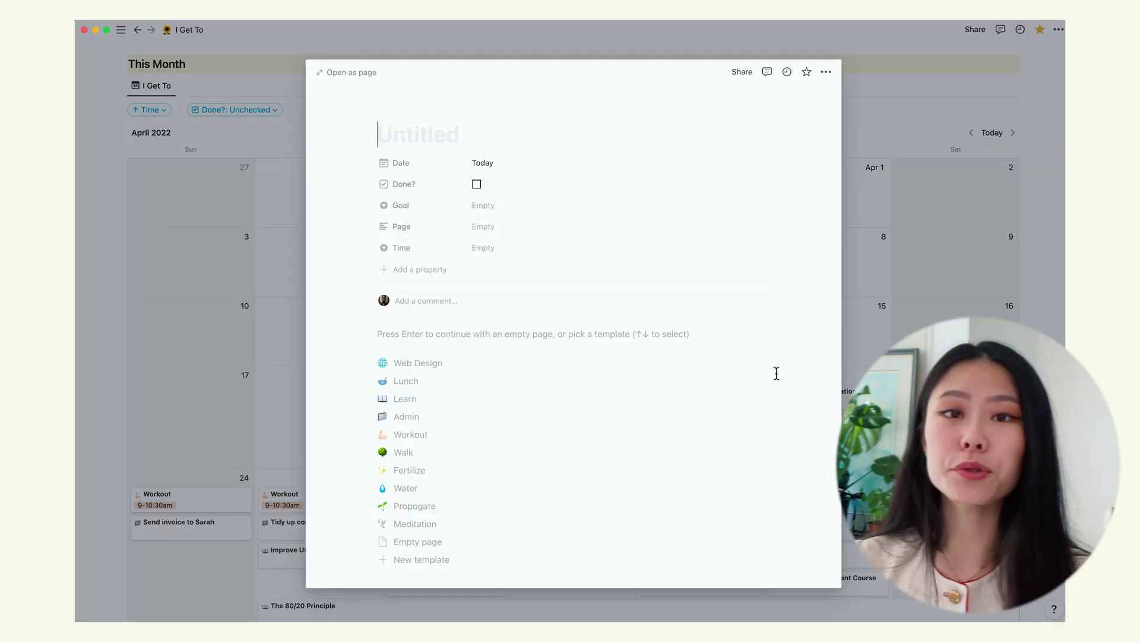
scroll(590, 400, "down", 1)
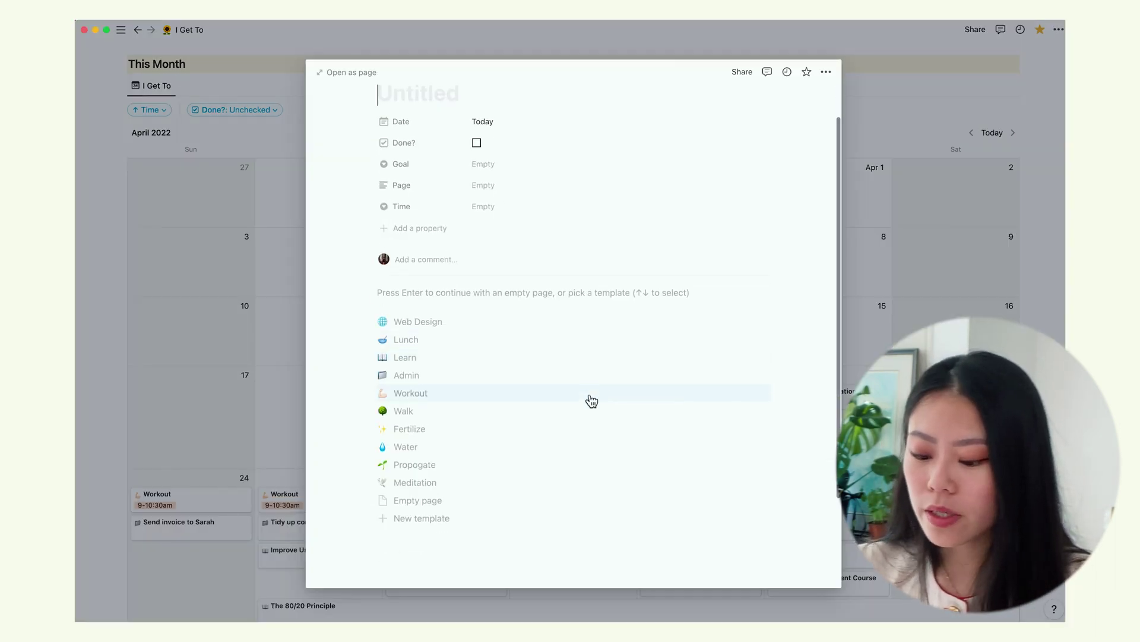
left_click(437, 523)
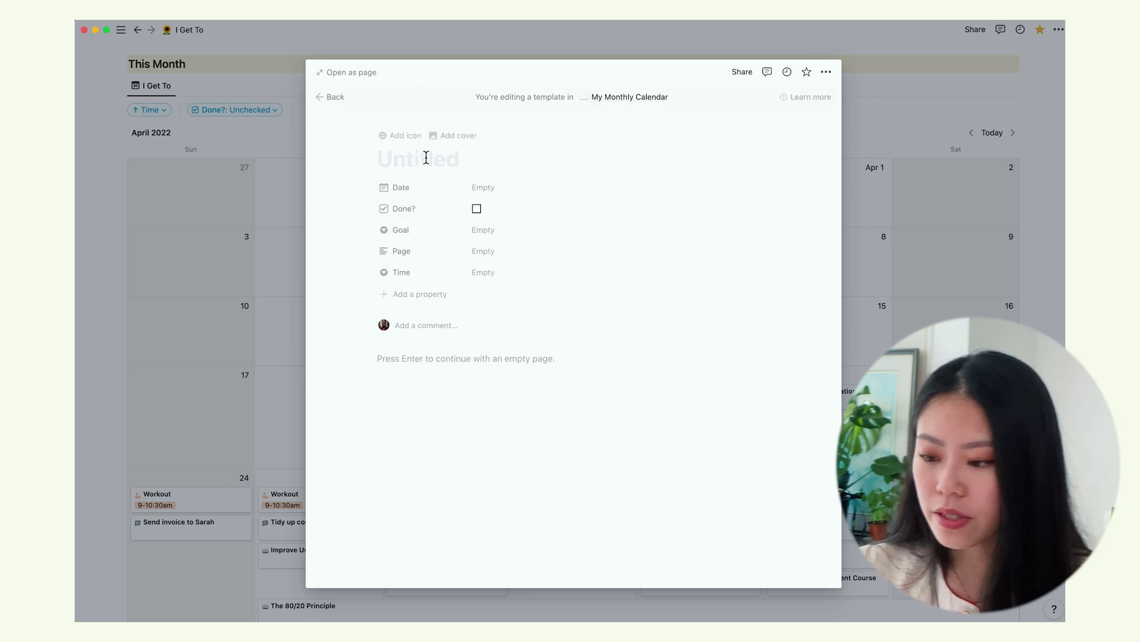
type("Film You")
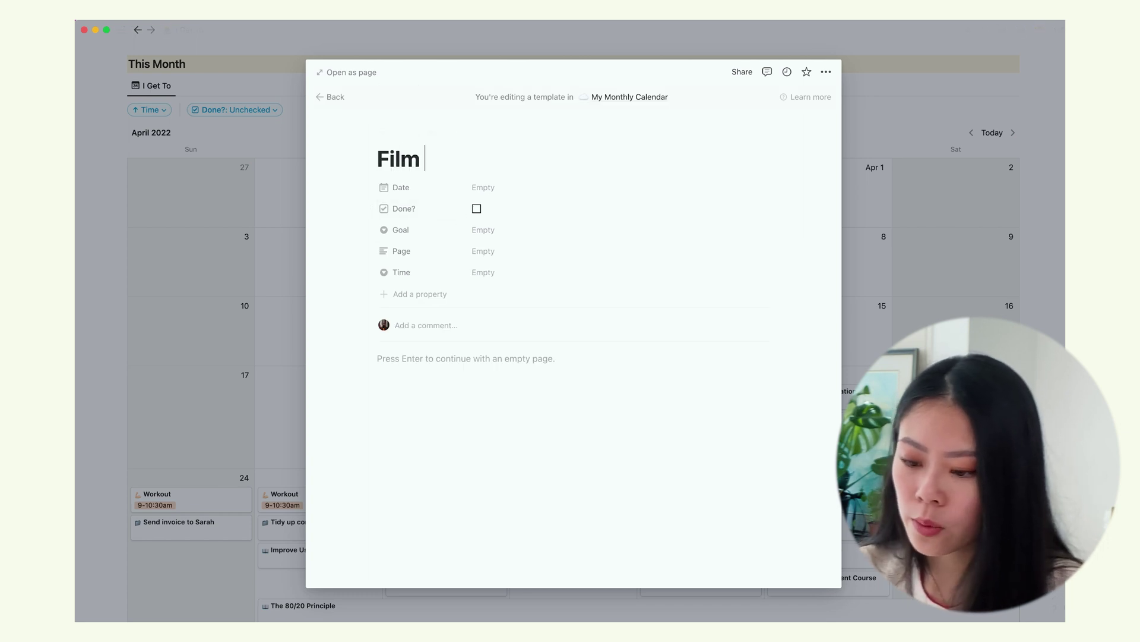
left_click(487, 289)
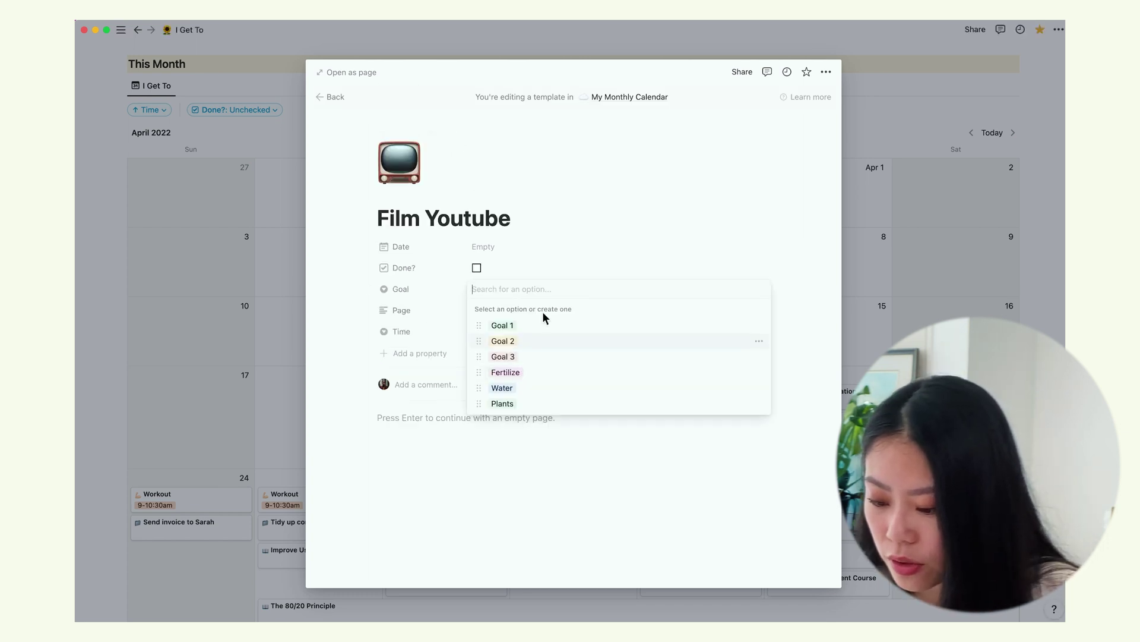
type("Goal 4")
left_click(527, 334)
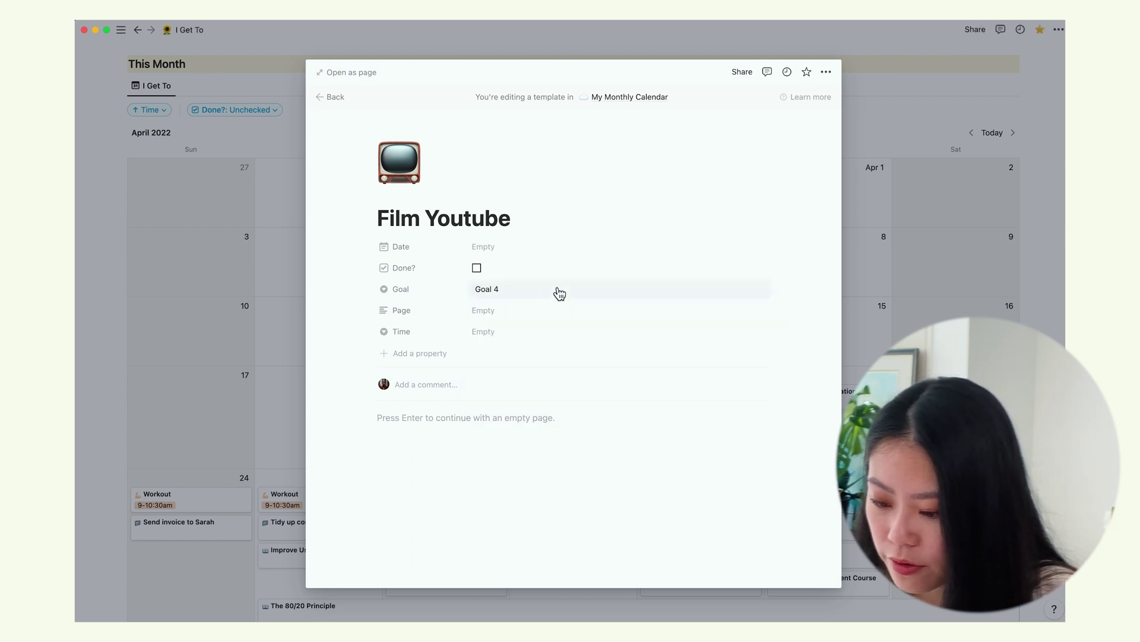
left_click(527, 292)
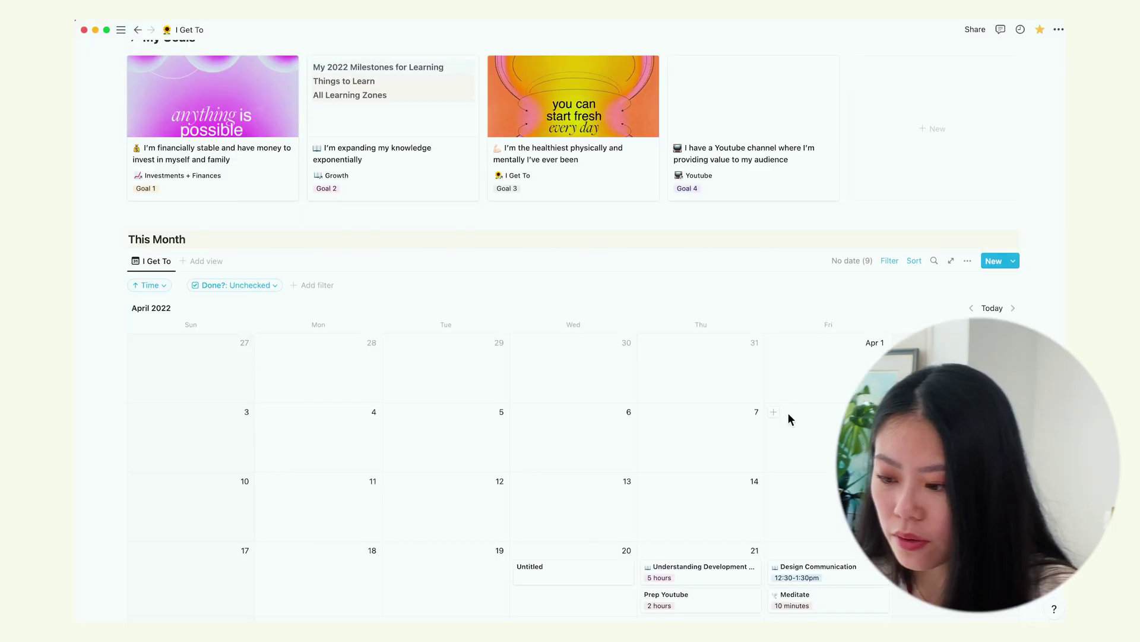
On the Youtube goal page, add a linked view of My Monthly Calendar as a new view
scroll(768, 214, "up", 1)
left_click(766, 161)
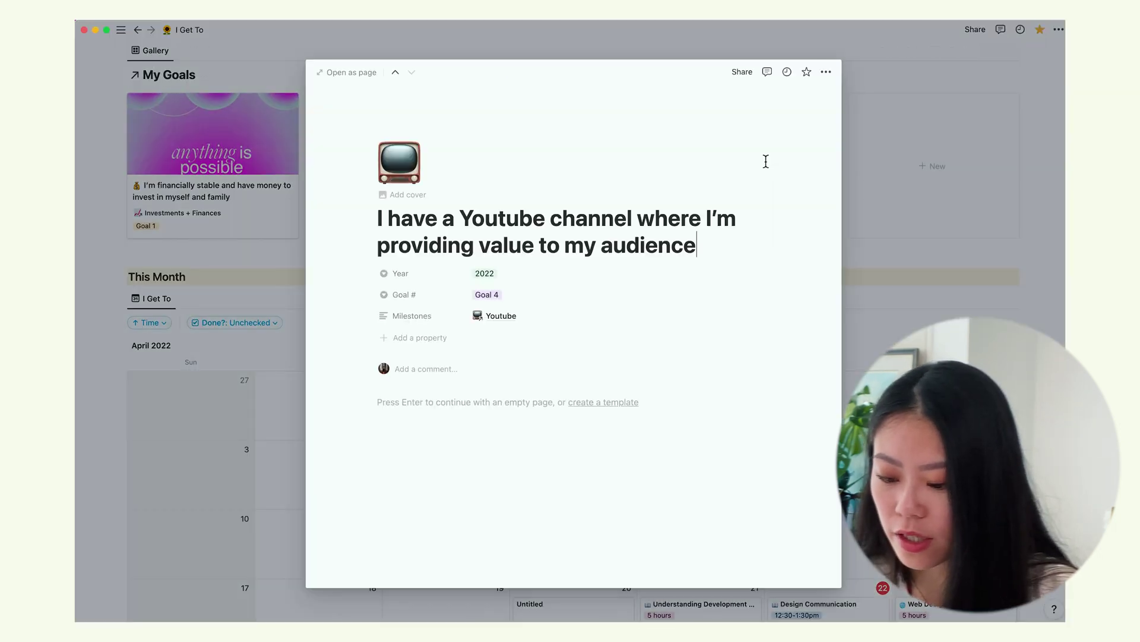
left_click(488, 402)
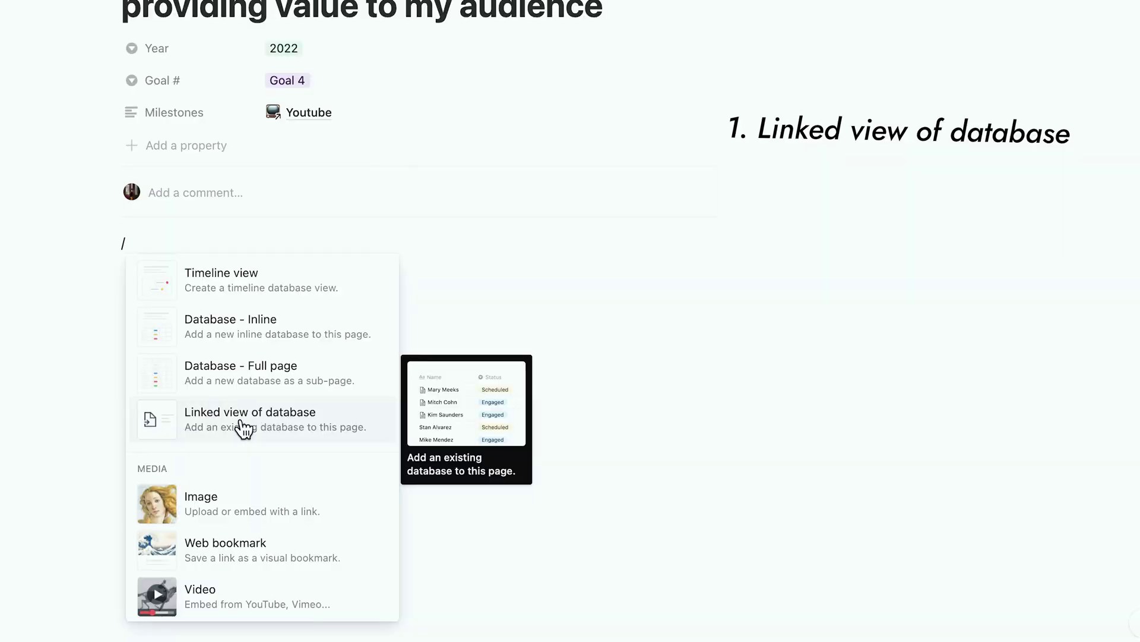
left_click(269, 431)
left_click(650, 363)
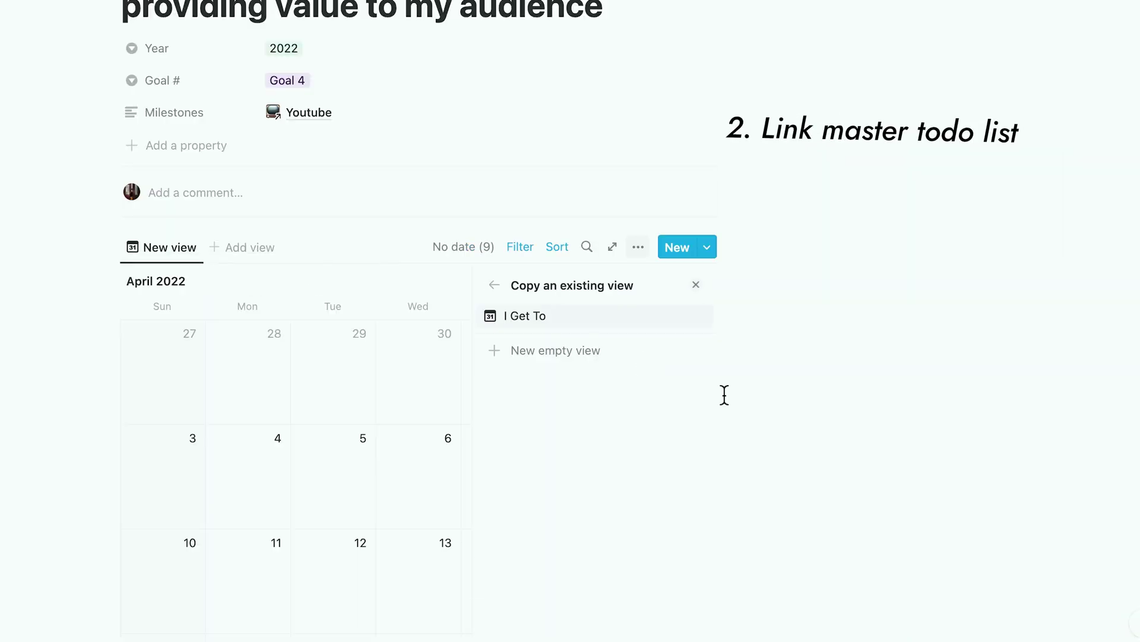
left_click(546, 352)
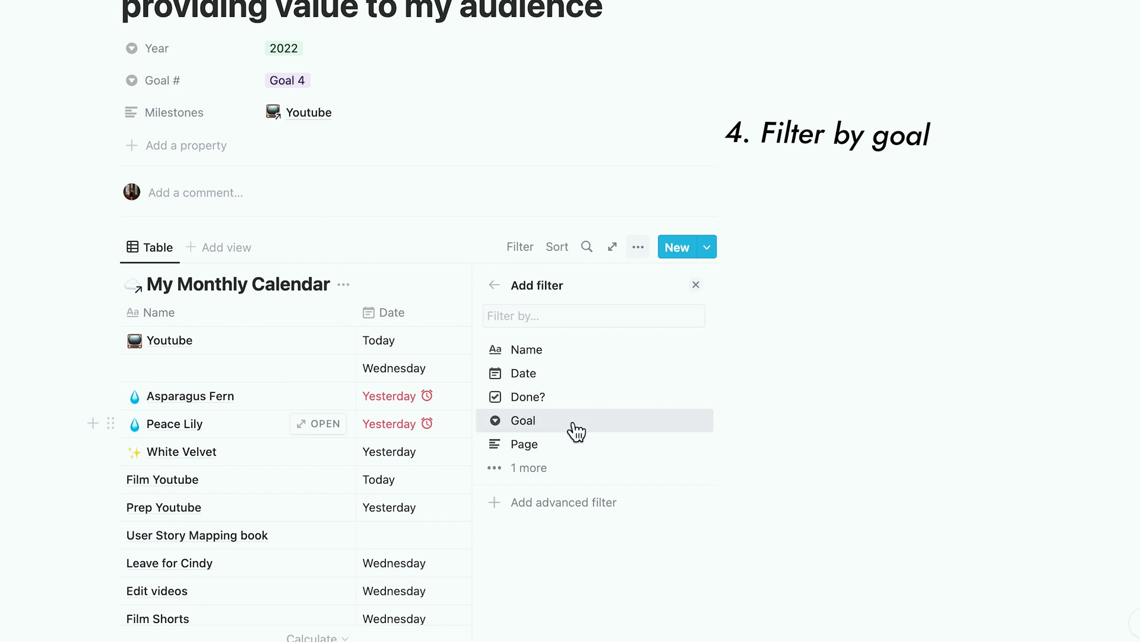
Filter the linked table so Goal is Goal 4
left_click(572, 423)
left_click(508, 545)
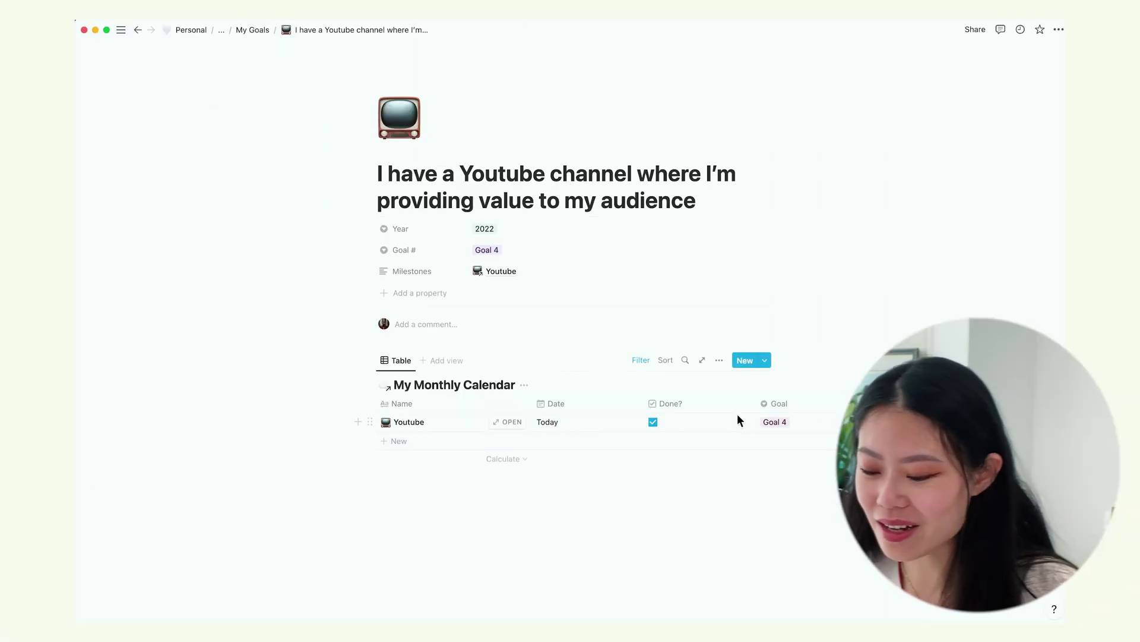
scroll(738, 420, "right", 5)
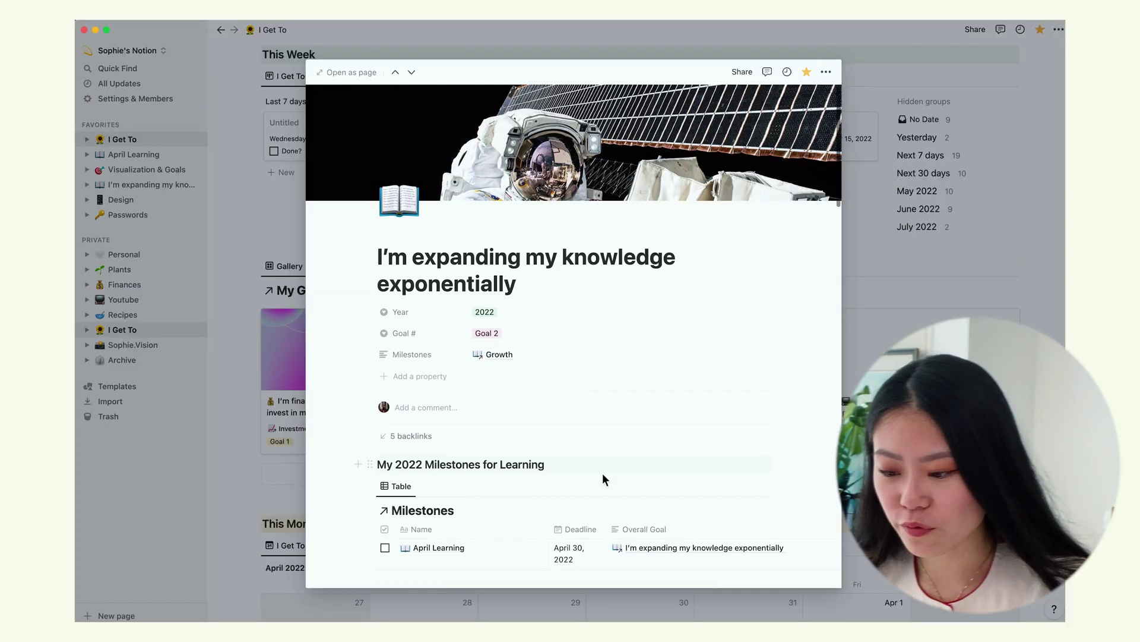
Reveal the Things to Learn table's Goal: Goal 2 filter chip
scroll(602, 473, "down", 5)
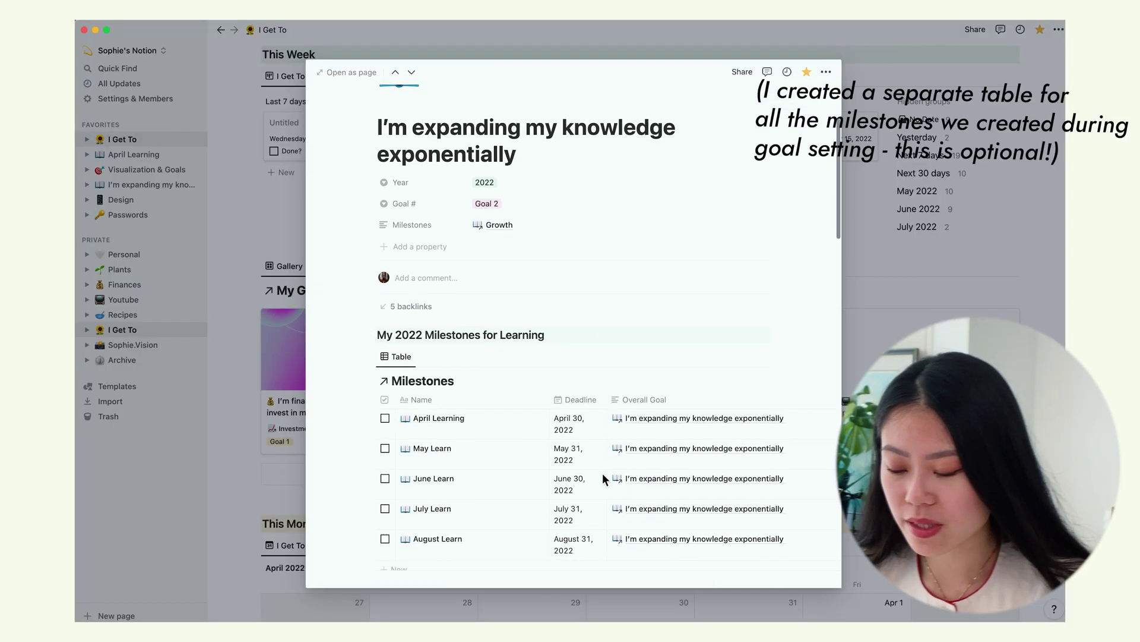
scroll(602, 472, "up", 1)
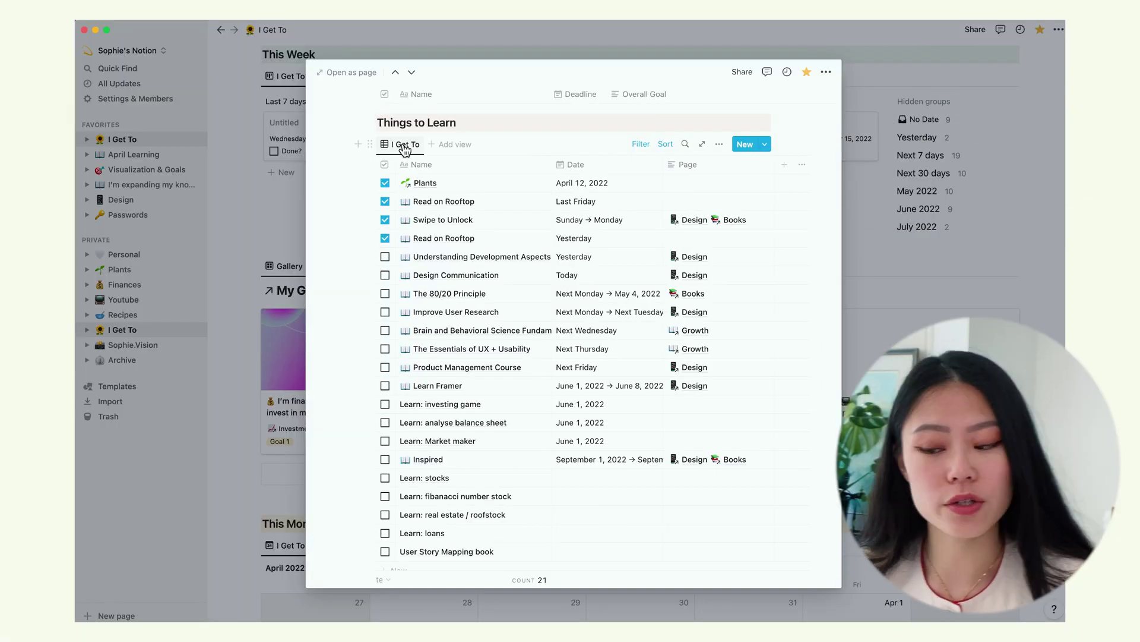
left_click(644, 145)
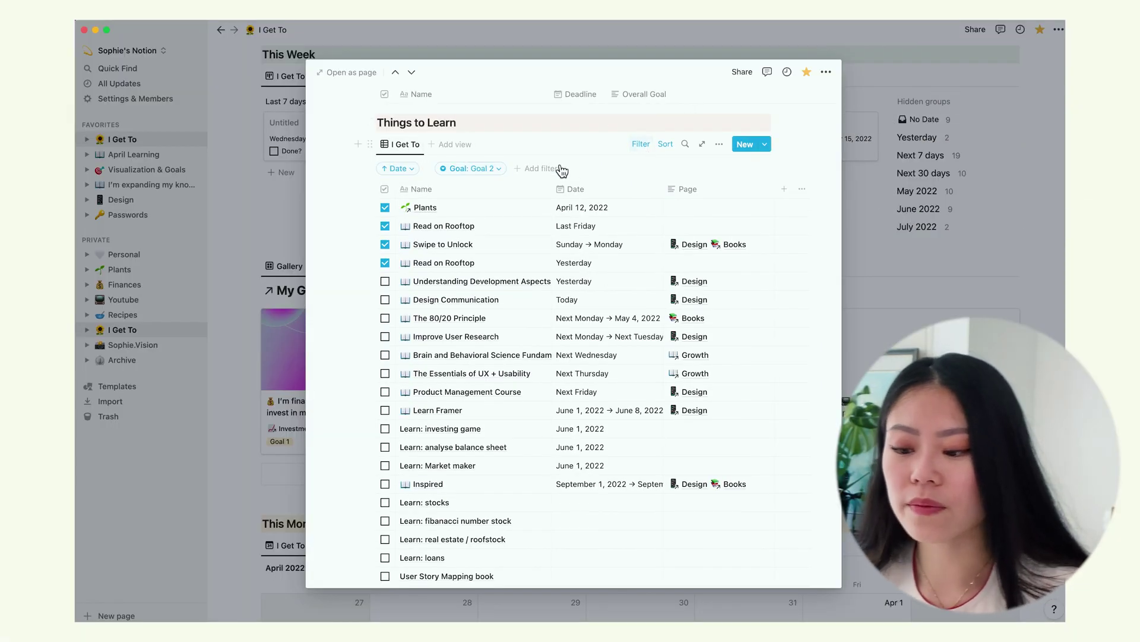
scroll(565, 271, "up", 6)
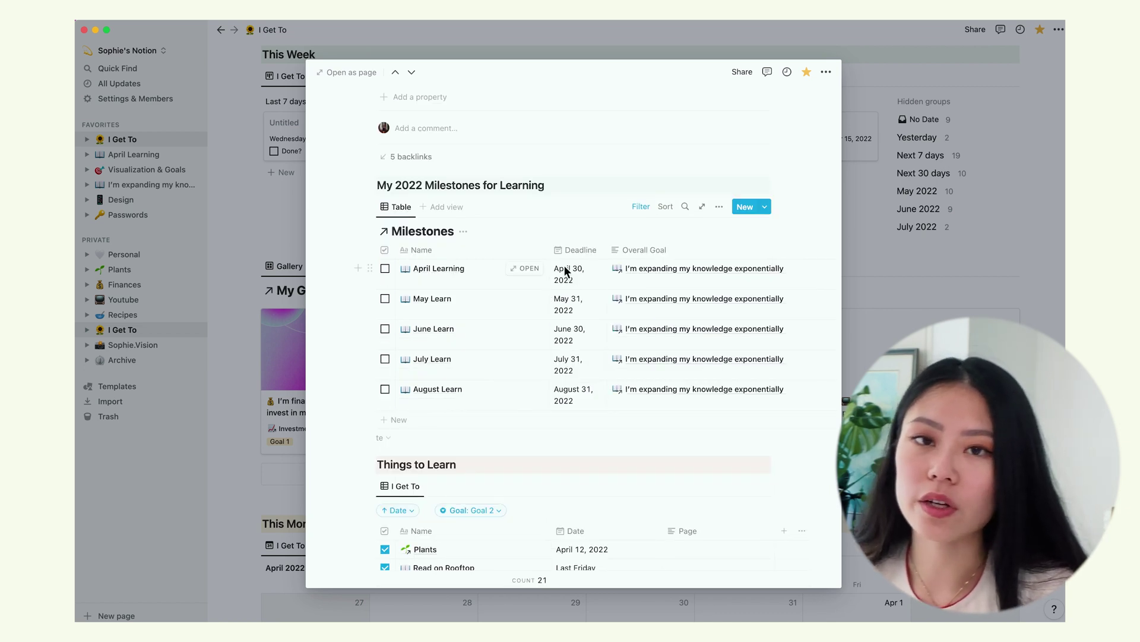
Open April Learning and reveal the April Learn table's filters: Goal 2, April 1–30, 2022
left_click(525, 268)
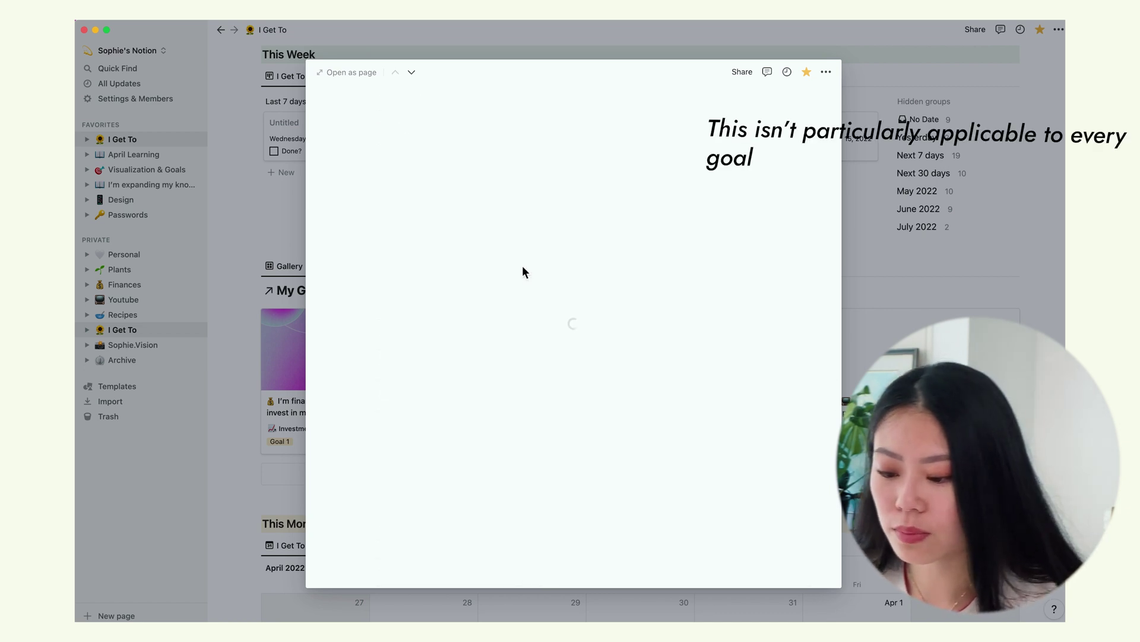
scroll(659, 353, "down", 3)
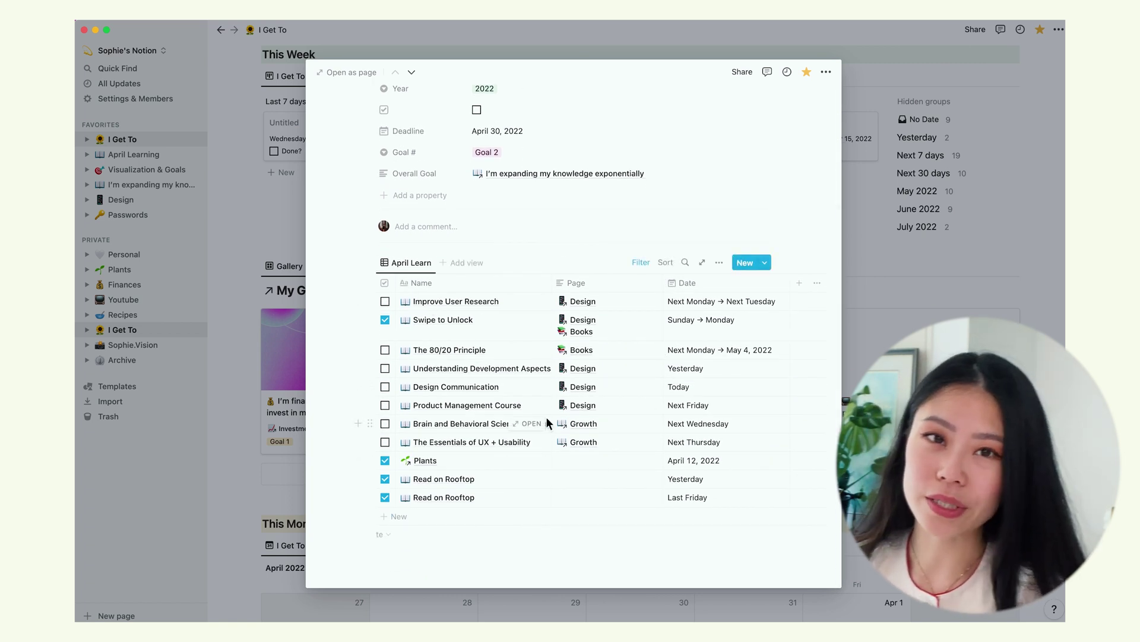
left_click(652, 265)
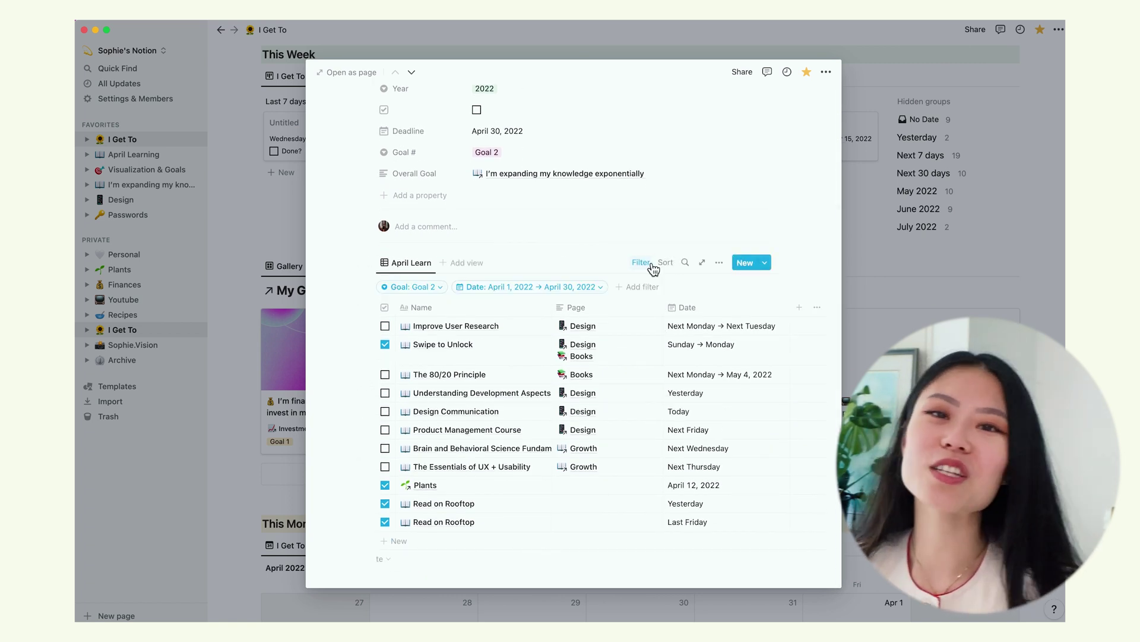
scroll(594, 270, "down", 1)
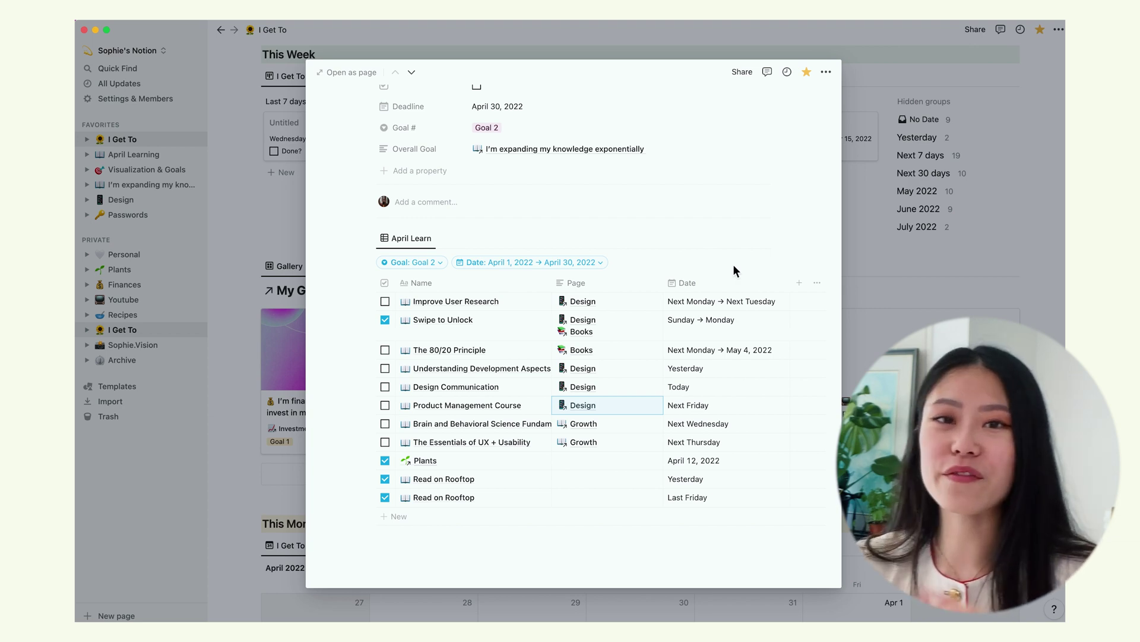
key("Escape")
Go via the Plants page to the Recipes page listing Japanese Eggplant and Basil Tofu
left_click(119, 269)
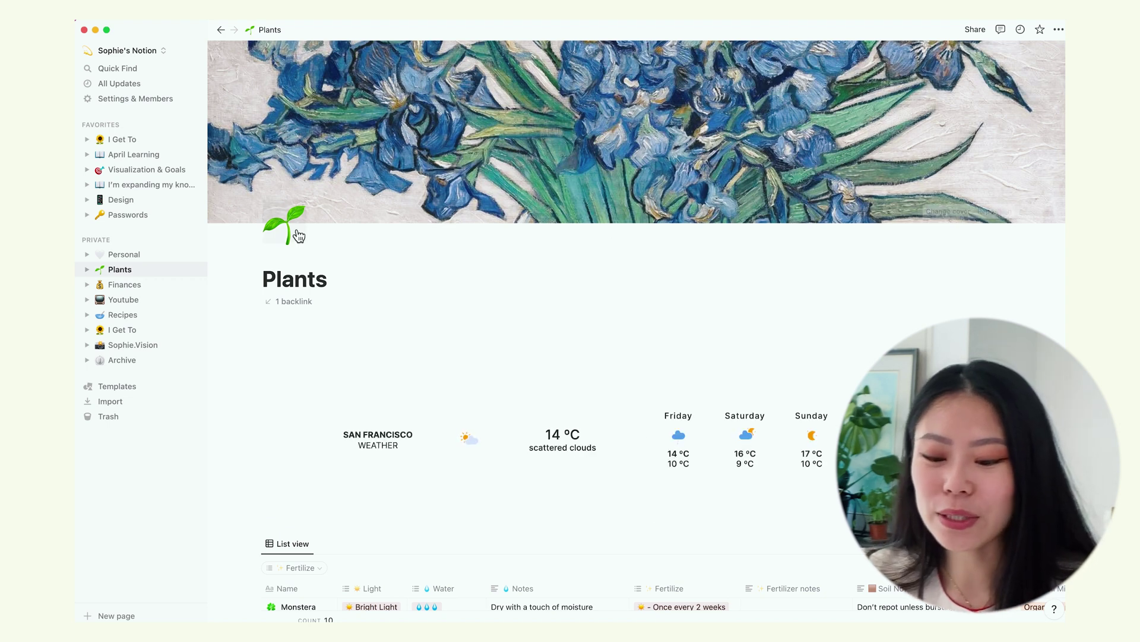
left_click(137, 318)
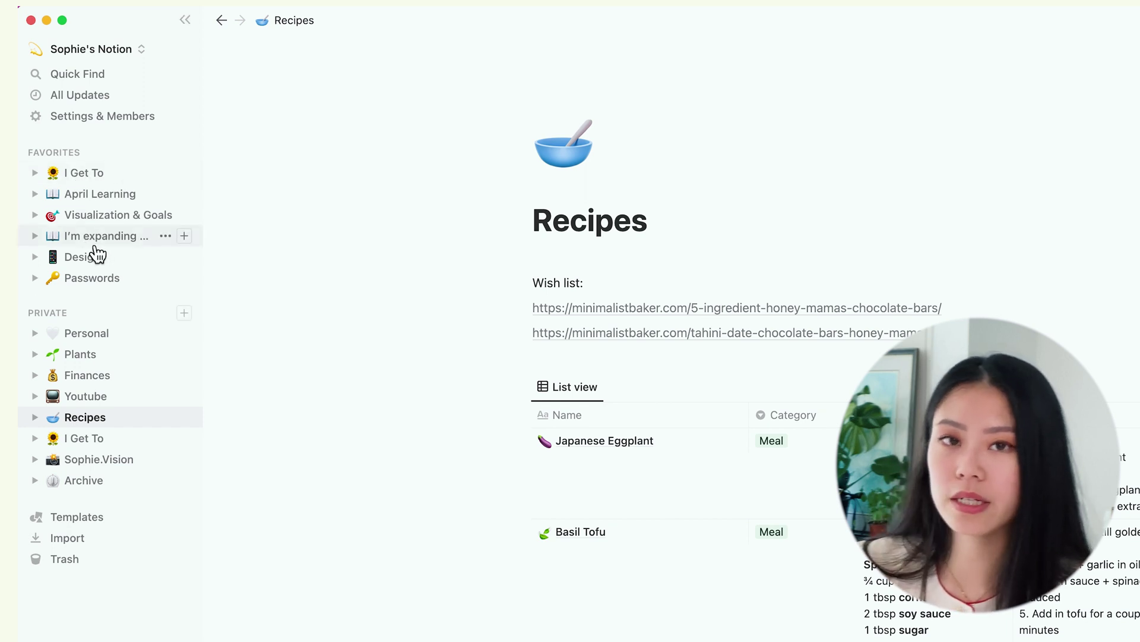
Open April Learning under I Get To and scroll to its eleven-item April Learn table
left_click(95, 175)
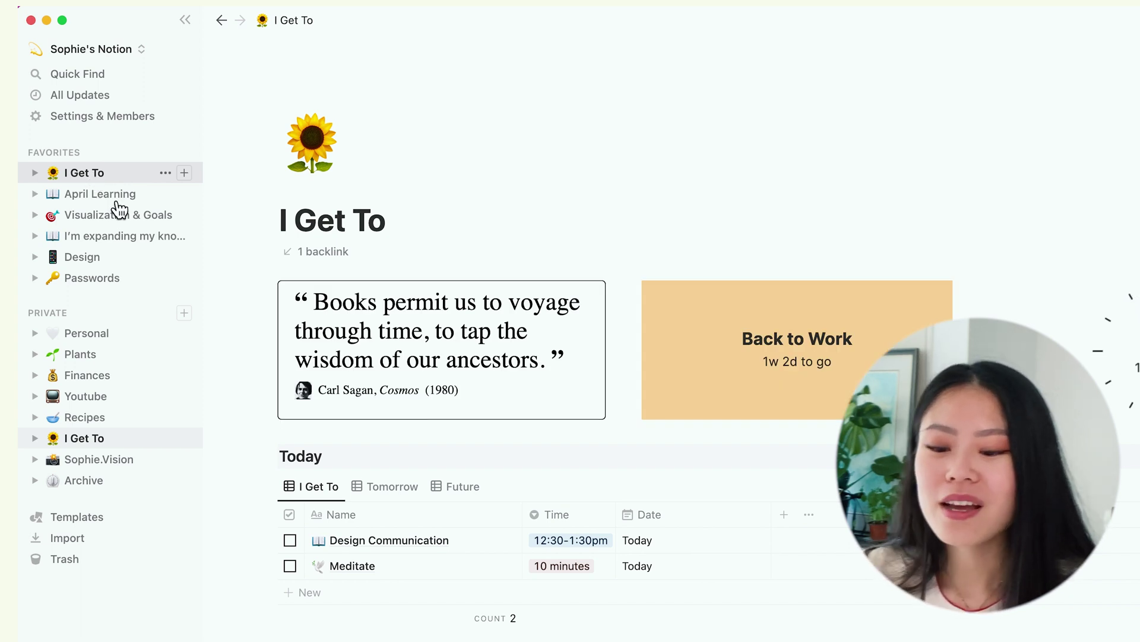
left_click(113, 196)
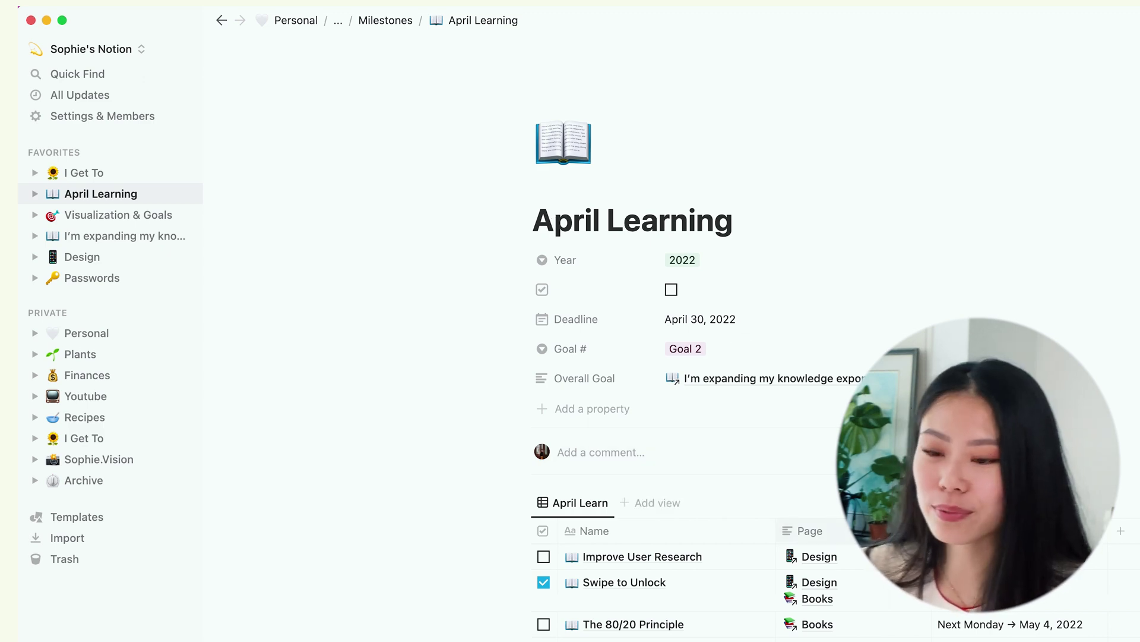
scroll(980, 631, "down", 5)
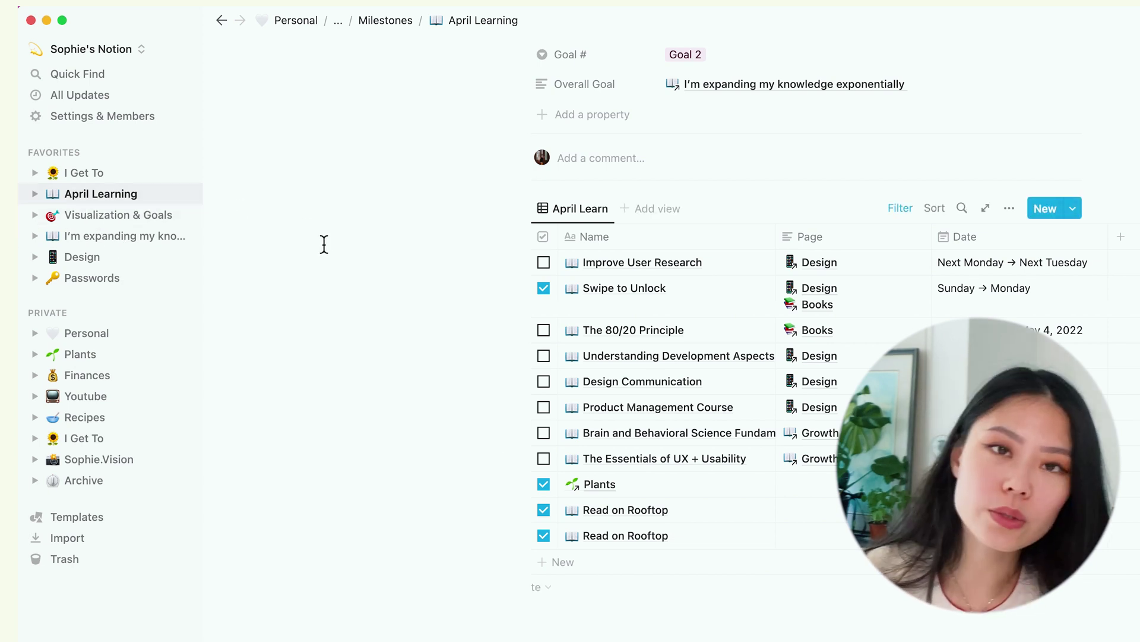
Open the Design page and scroll through its Tools to use list, Resources PDF and UI Terms
left_click(95, 261)
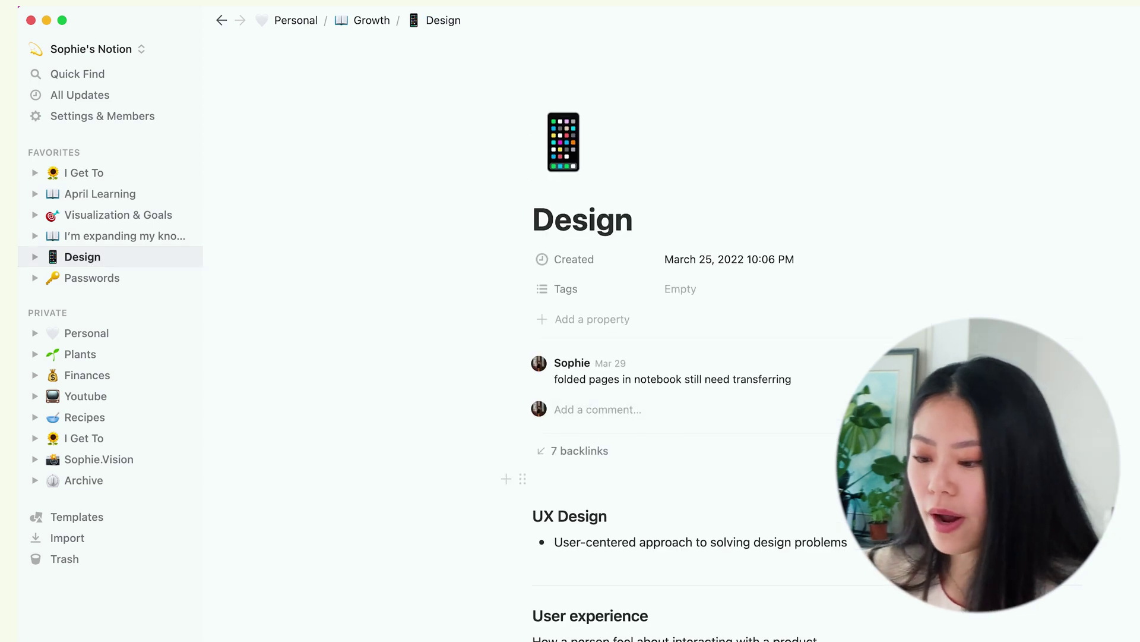
scroll(511, 480, "down", 10)
scroll(672, 332, "down", 4)
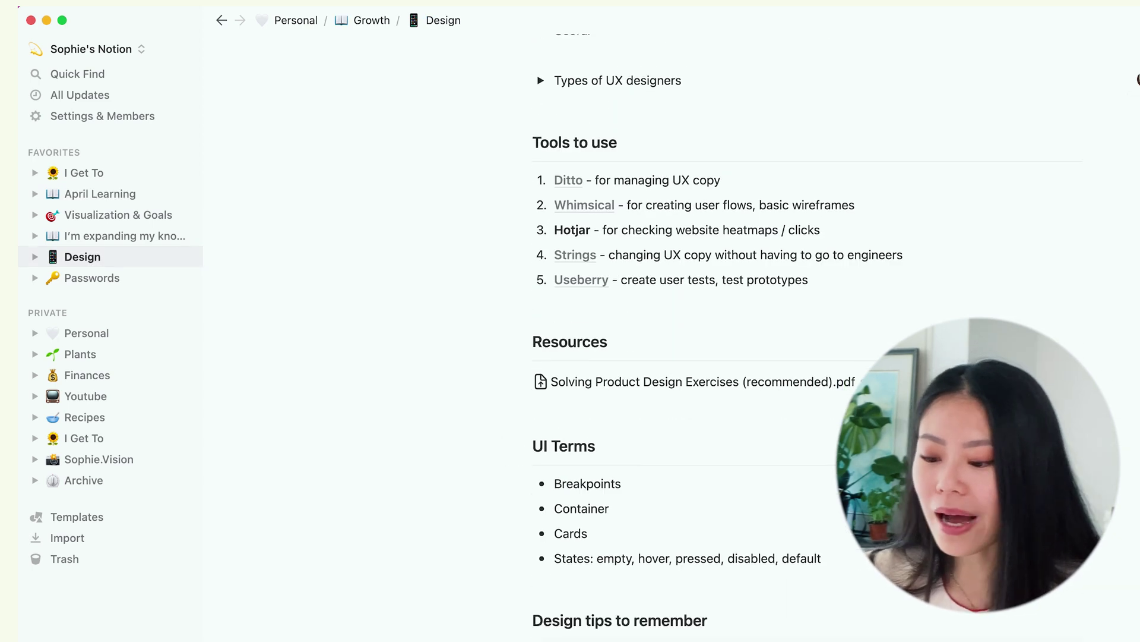